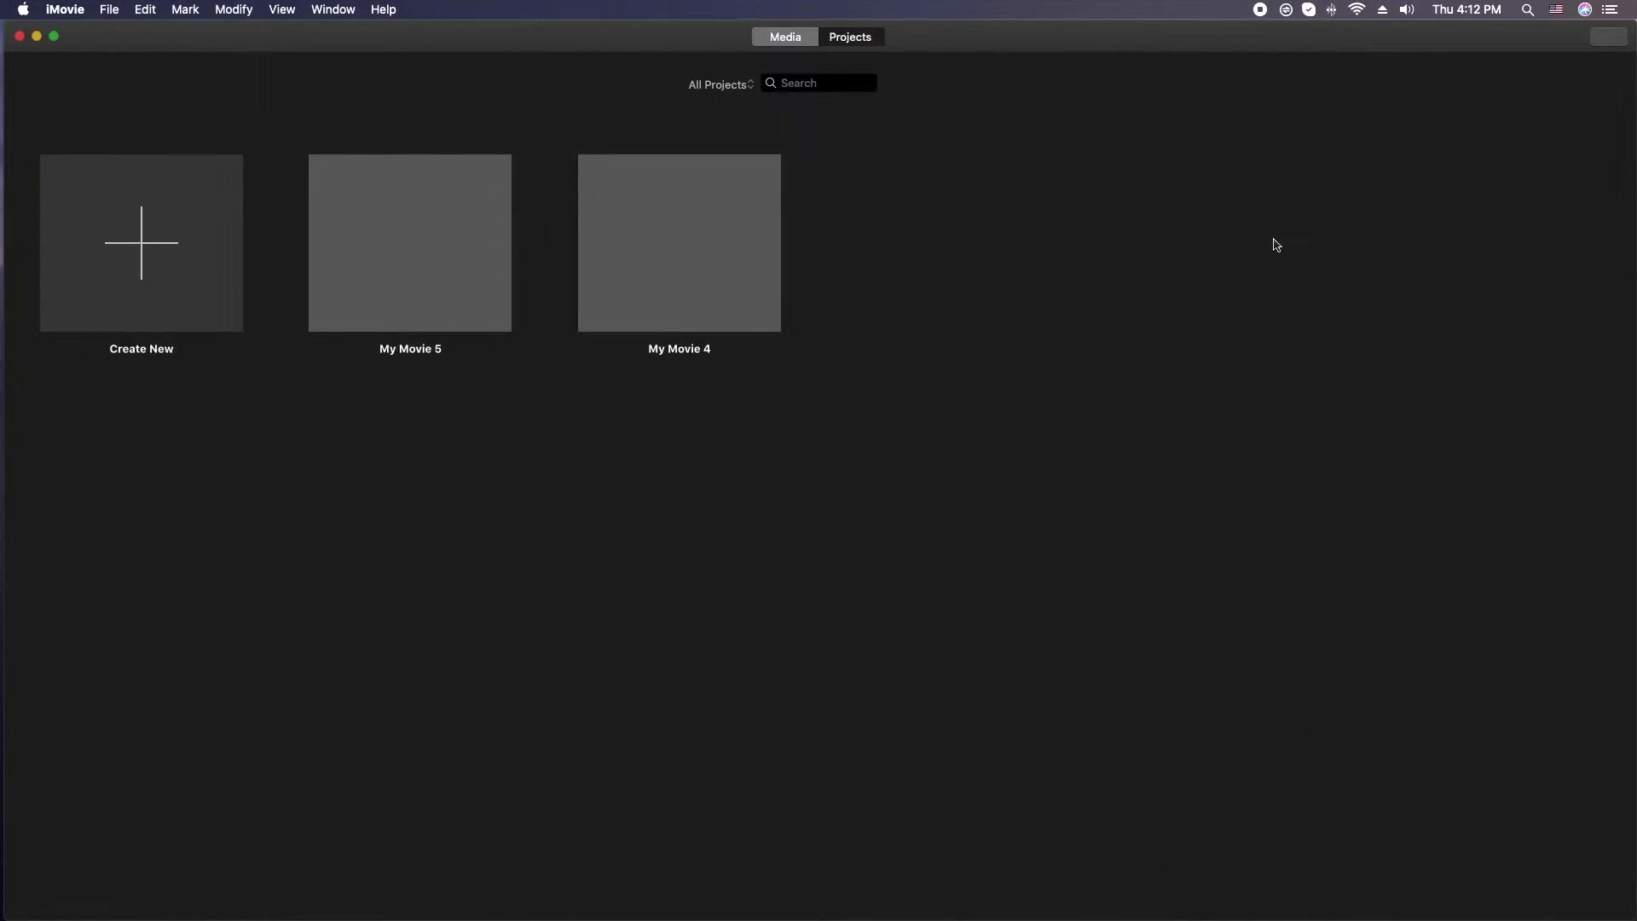
Create a new movie project and add the Blue Marble Globe animated map to the empty timeline
click(134, 249)
click(116, 335)
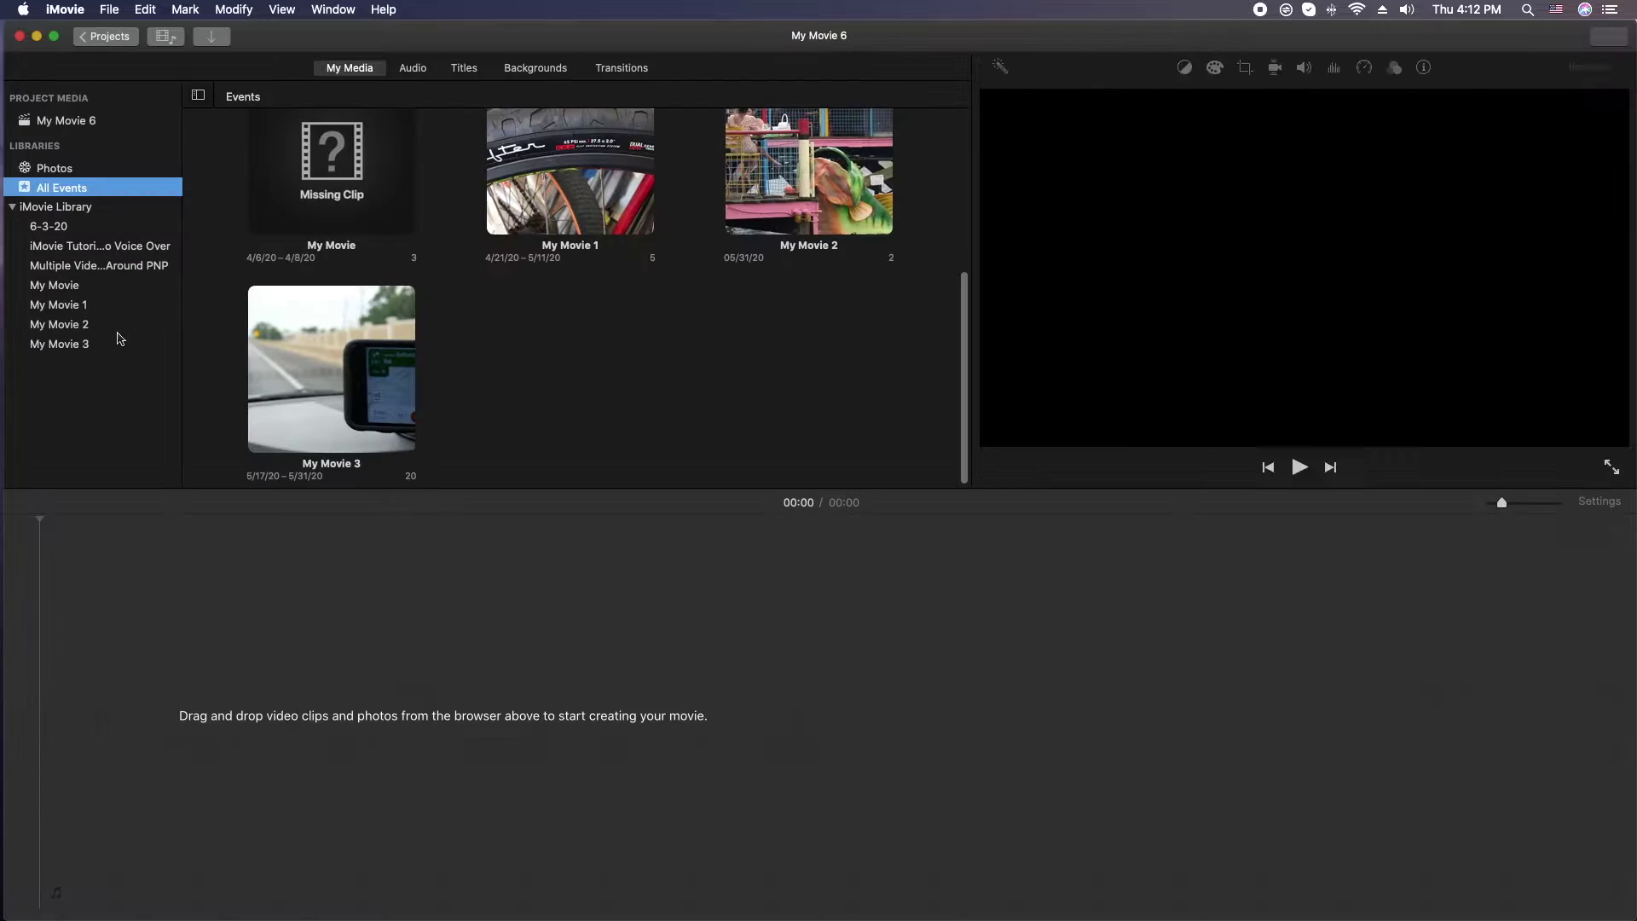
click(543, 71)
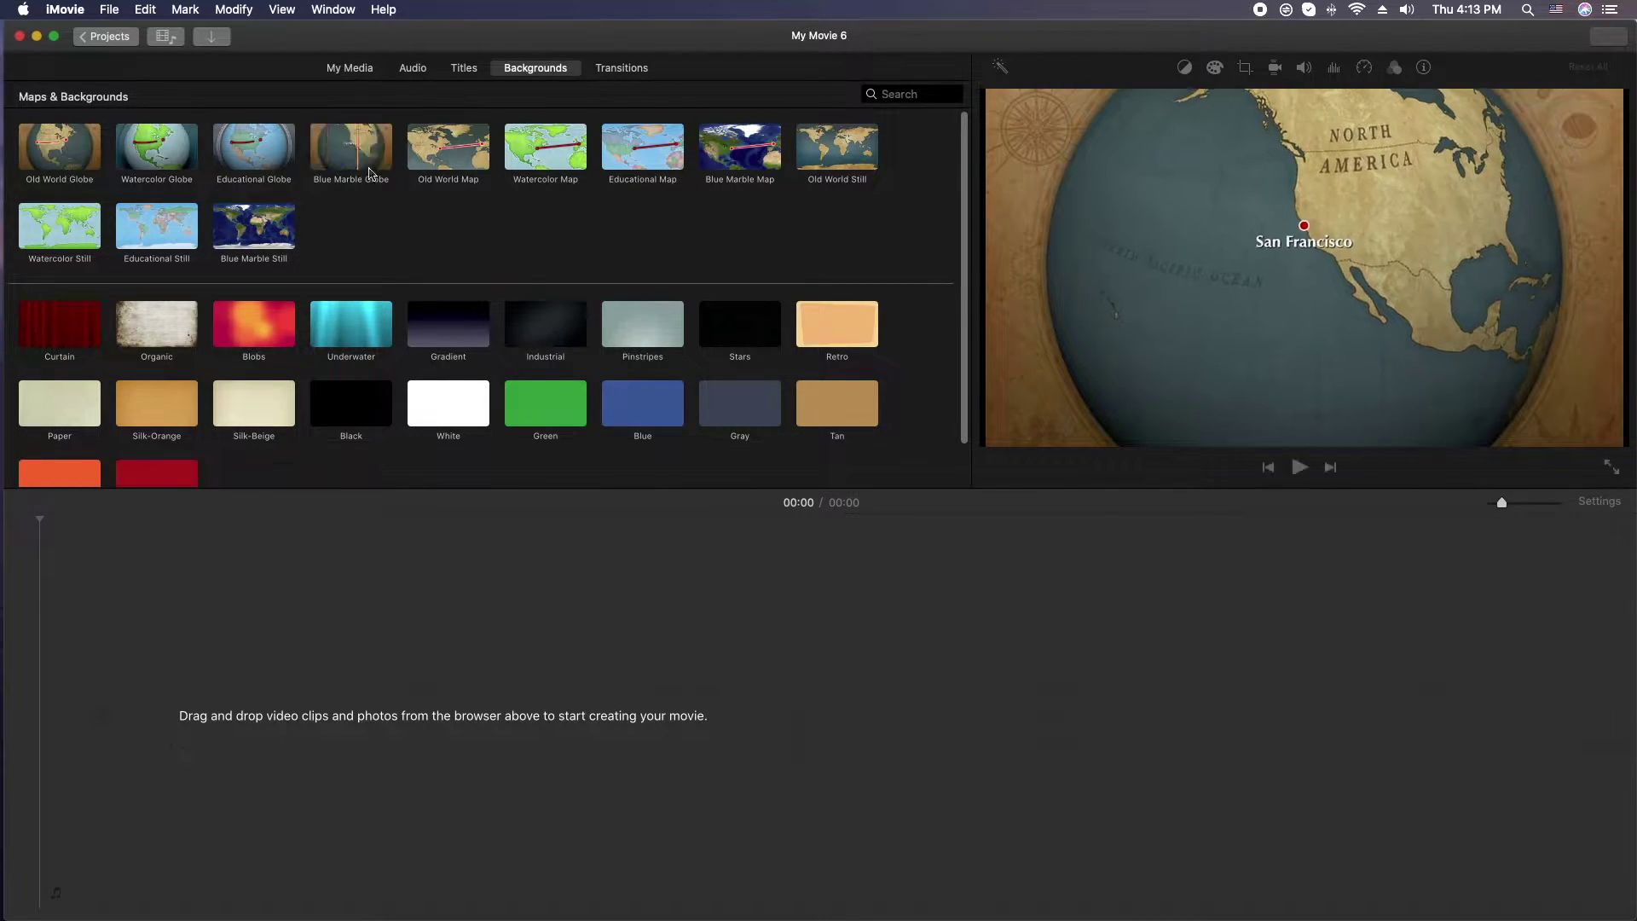
drag(350, 147, 151, 738)
click(264, 725)
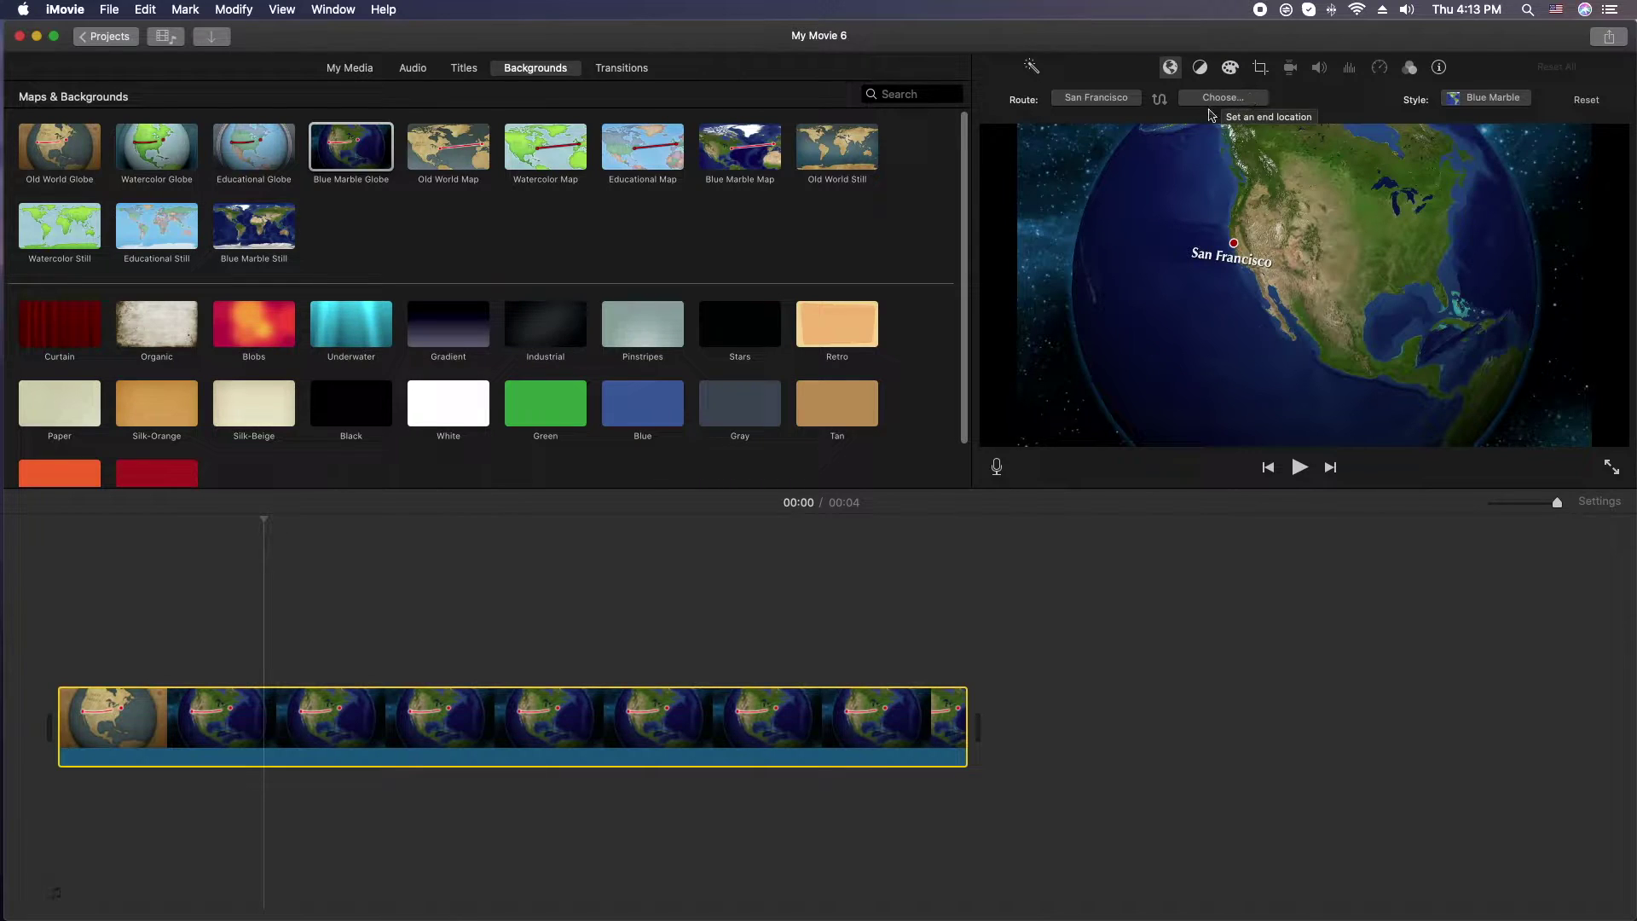
Set the globe clip's route to start at Austin, Texas and end at Honolulu, Hawaii (Oahu)
click(1120, 100)
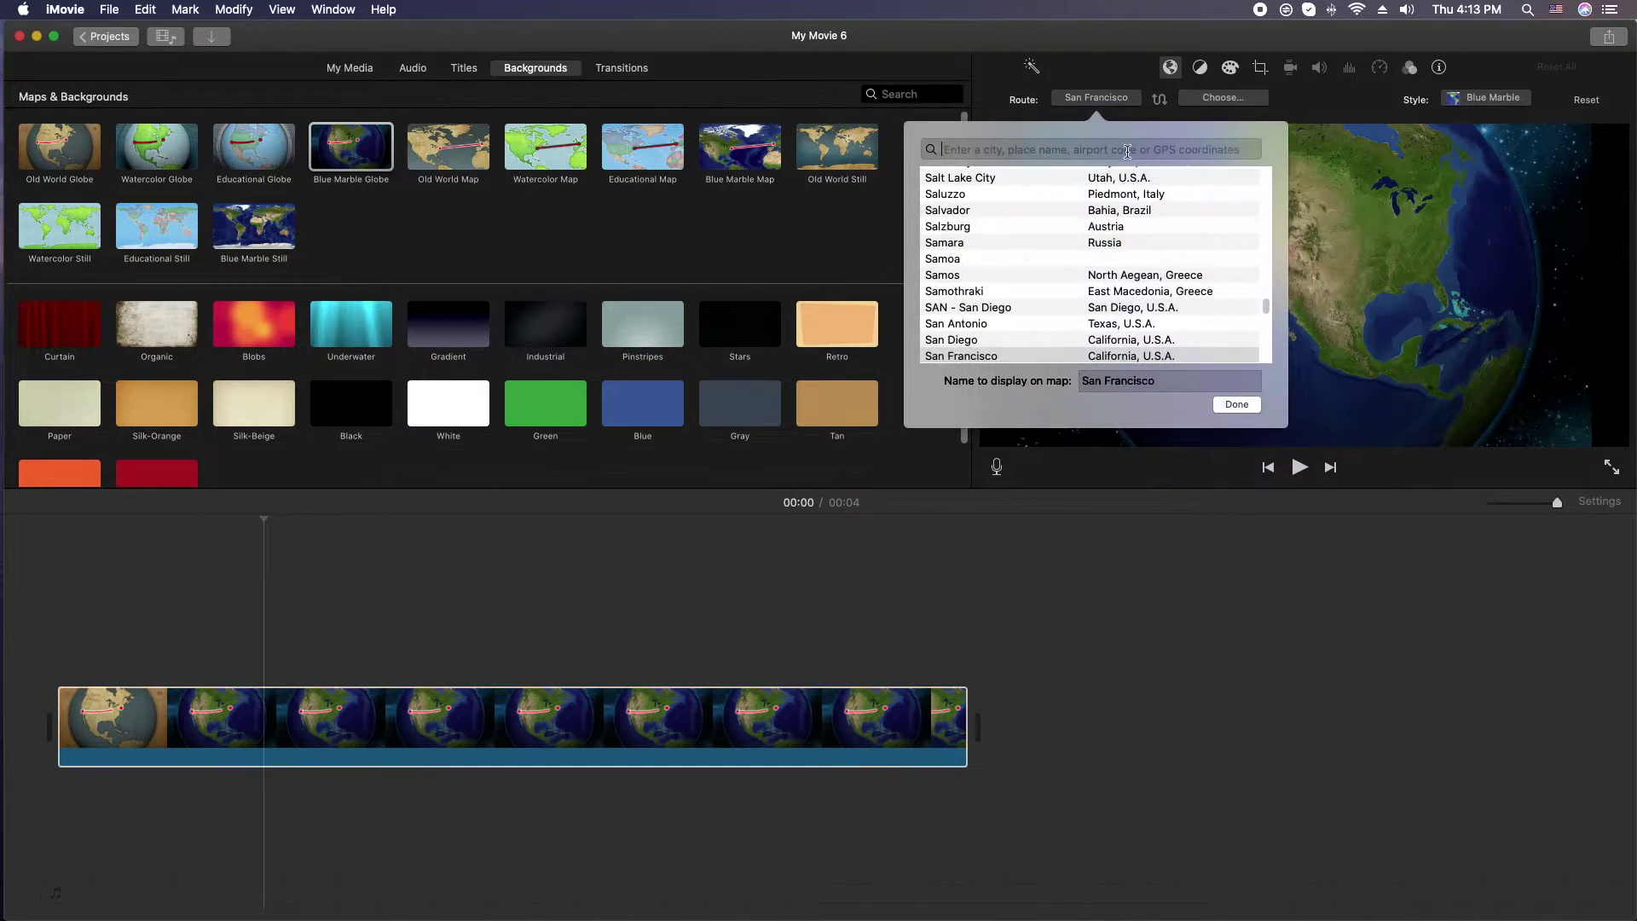
text(Austin)
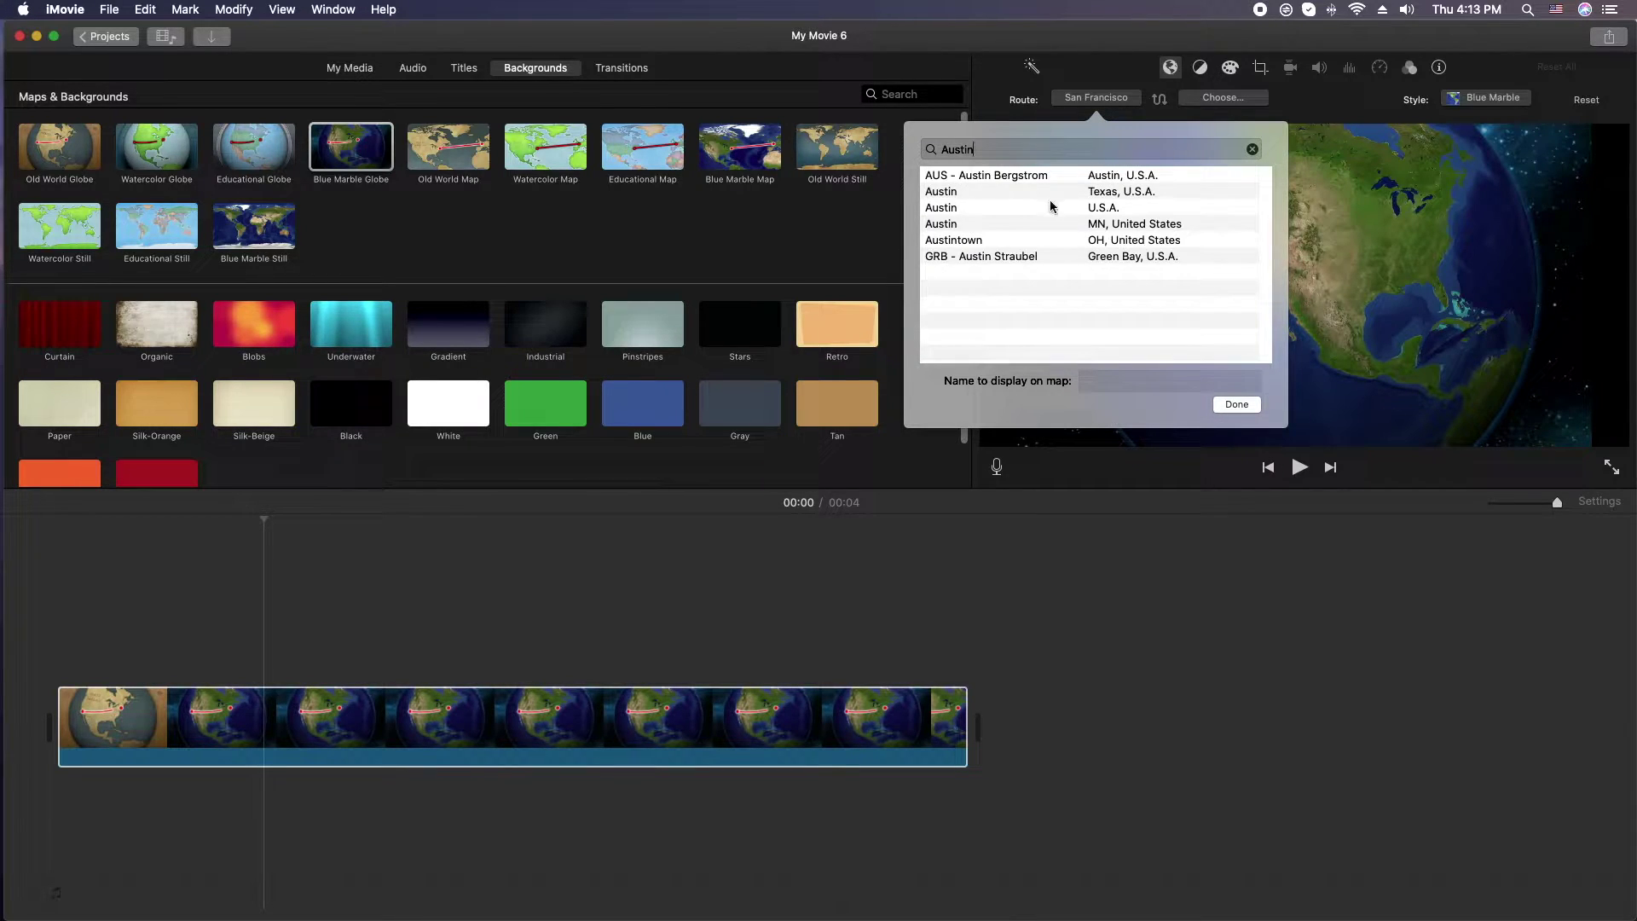
double_click(1051, 191)
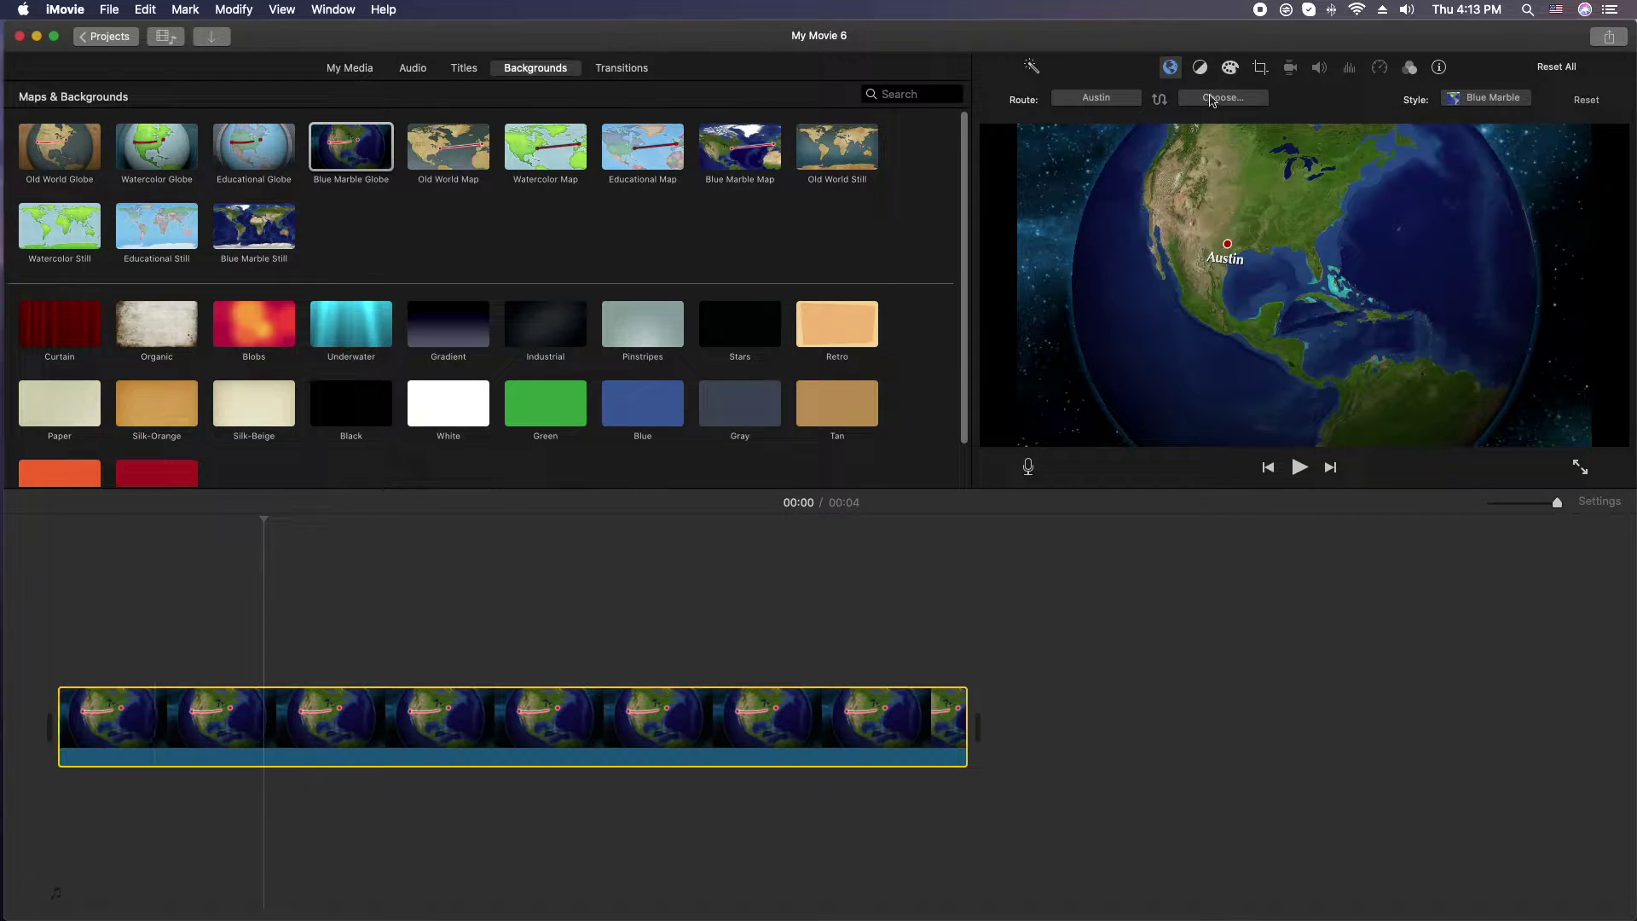
click(1212, 100)
text(Honolulu)
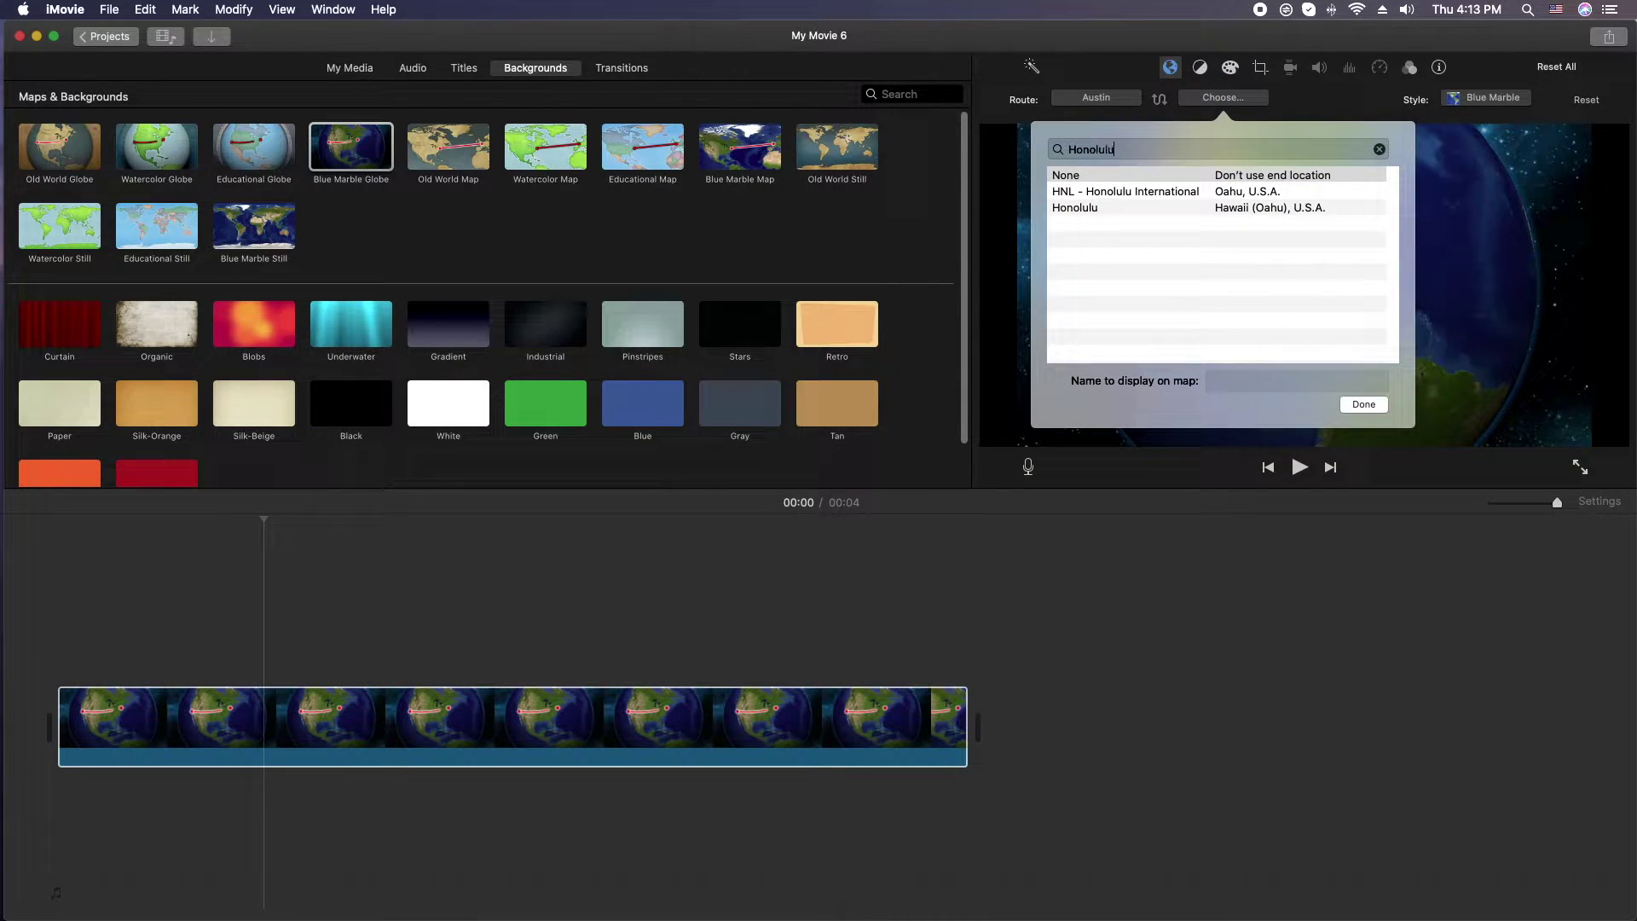
double_click(1157, 208)
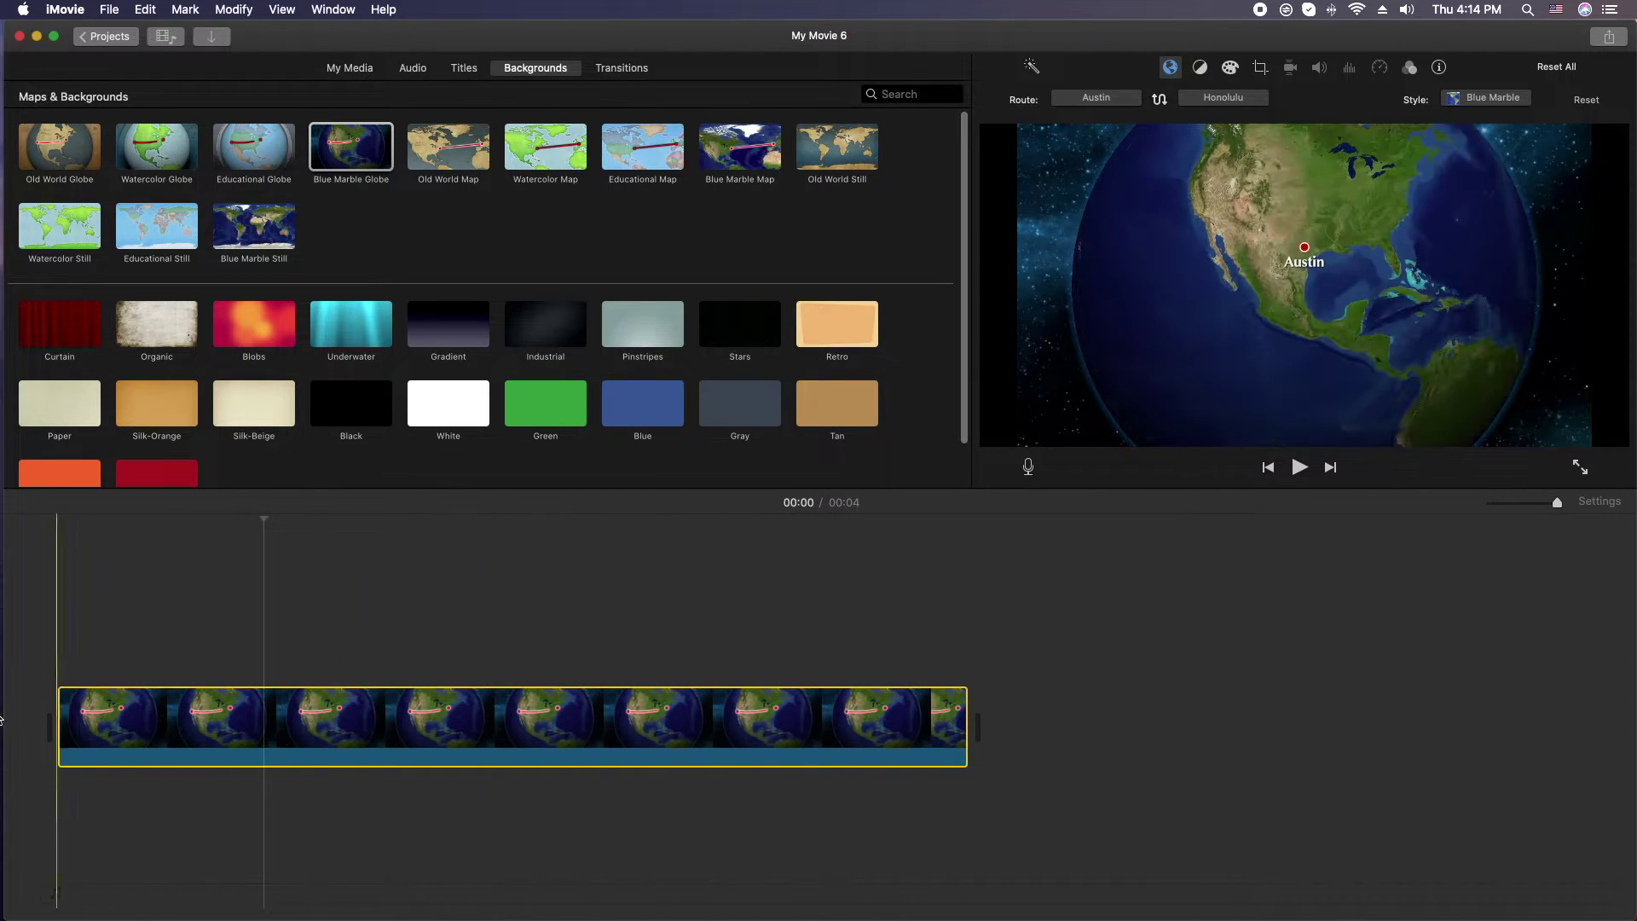
Preview the Austin to Honolulu animation and shorten the clip to about 1 second
key(space)
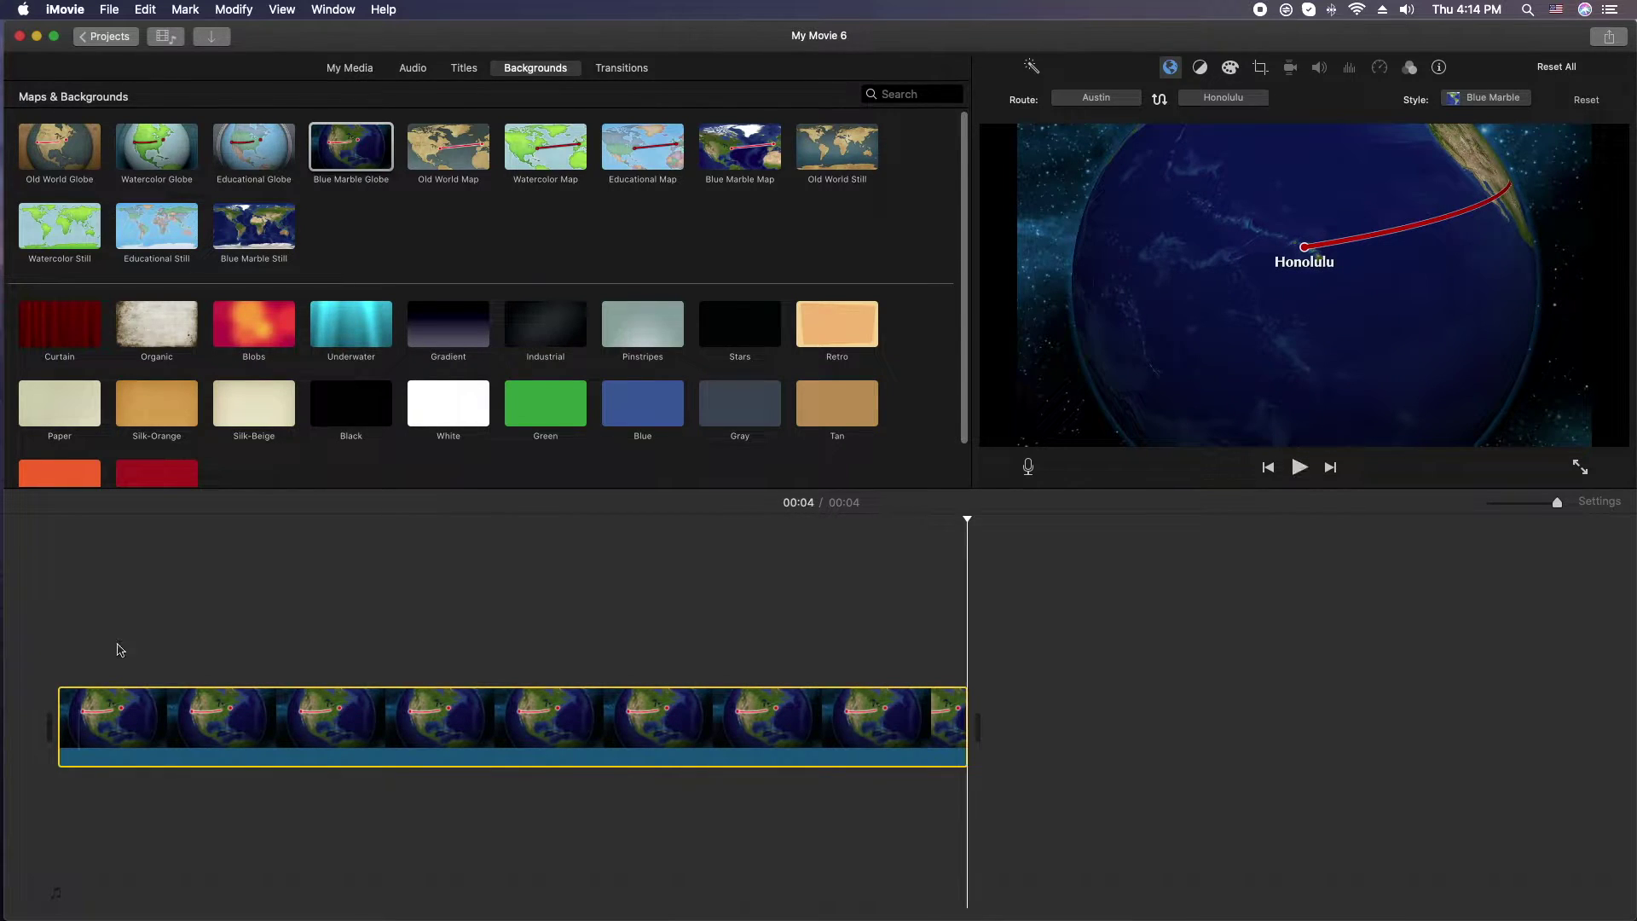
drag(962, 706, 273, 716)
key(space)
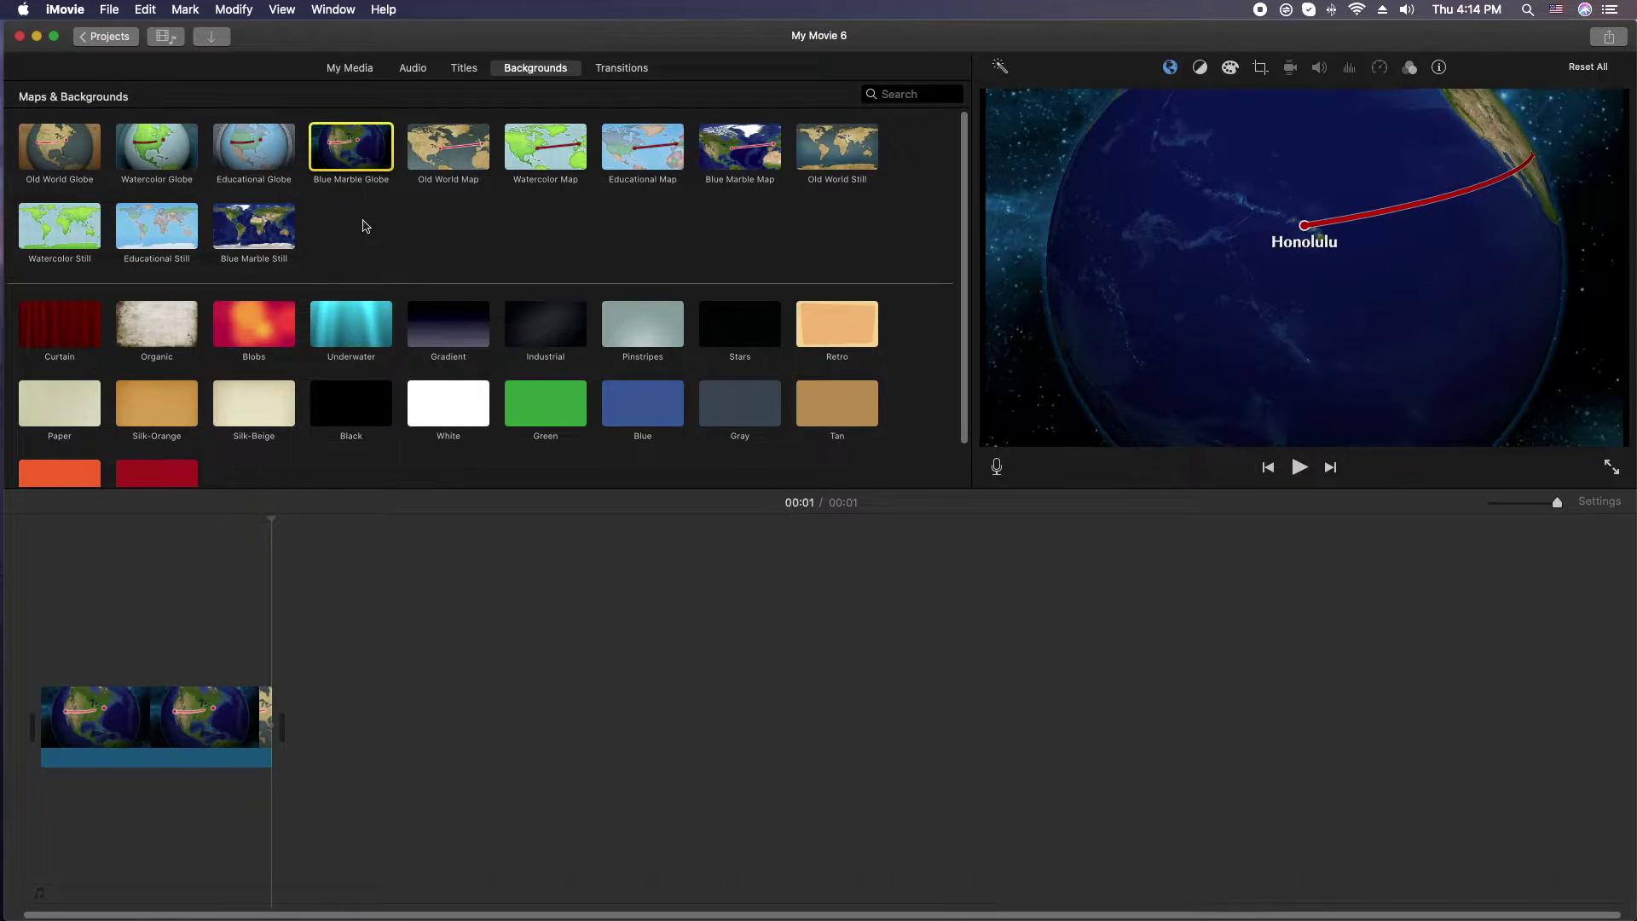
Add a second Blue Marble Globe after the first clip and set its route from Honolulu to Tahiti, French Polynesia
drag(350, 146, 338, 637)
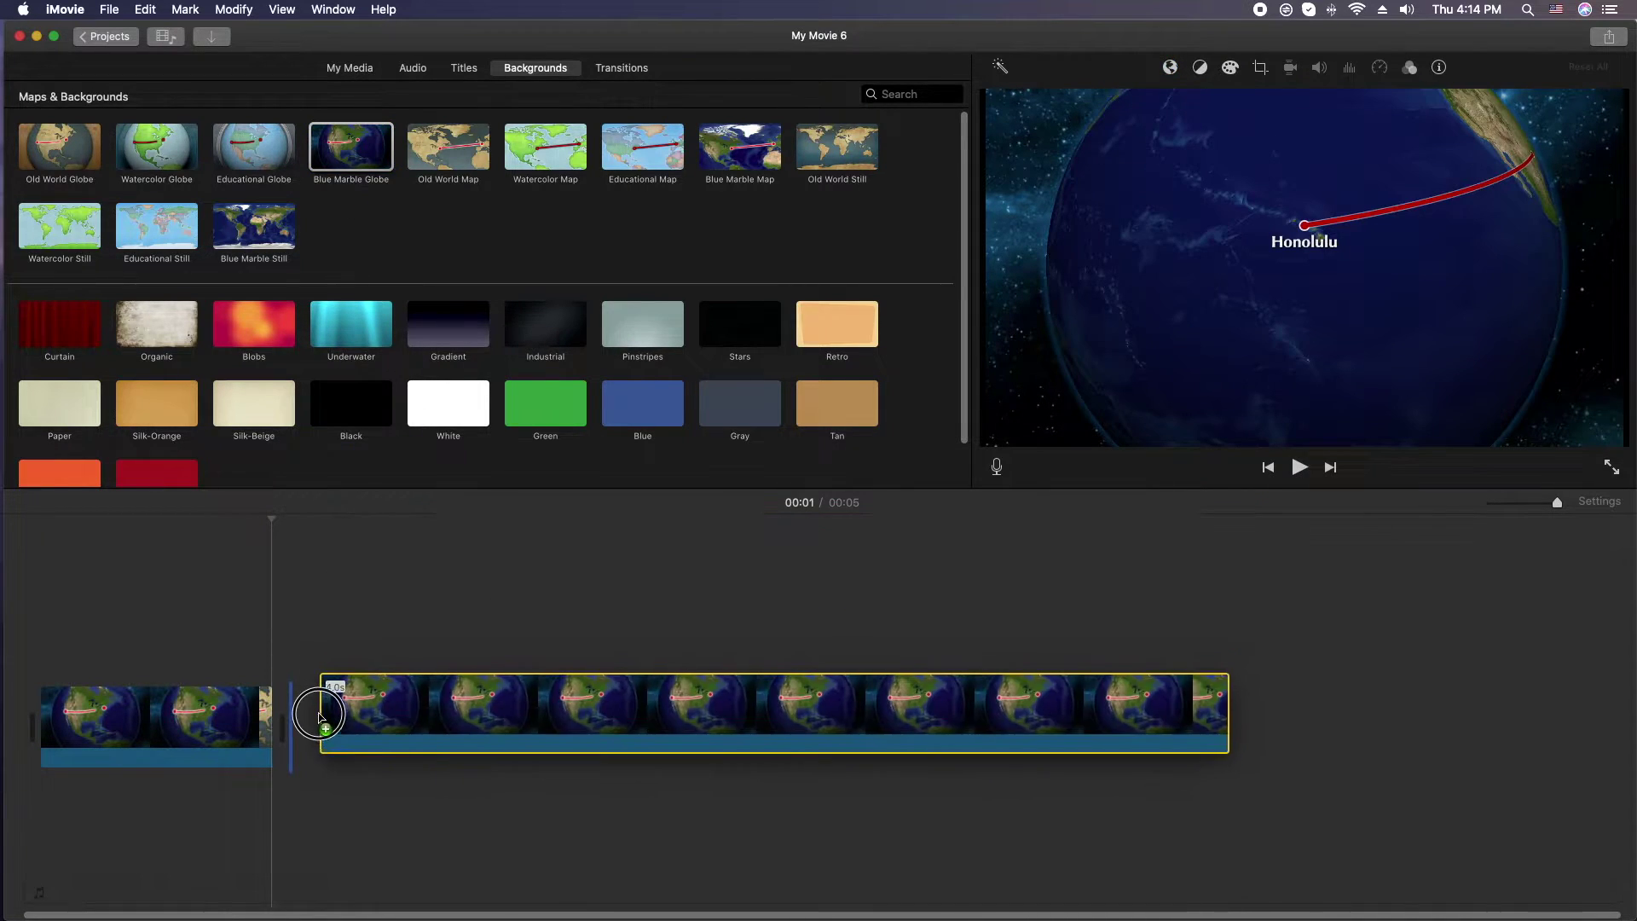
click(391, 707)
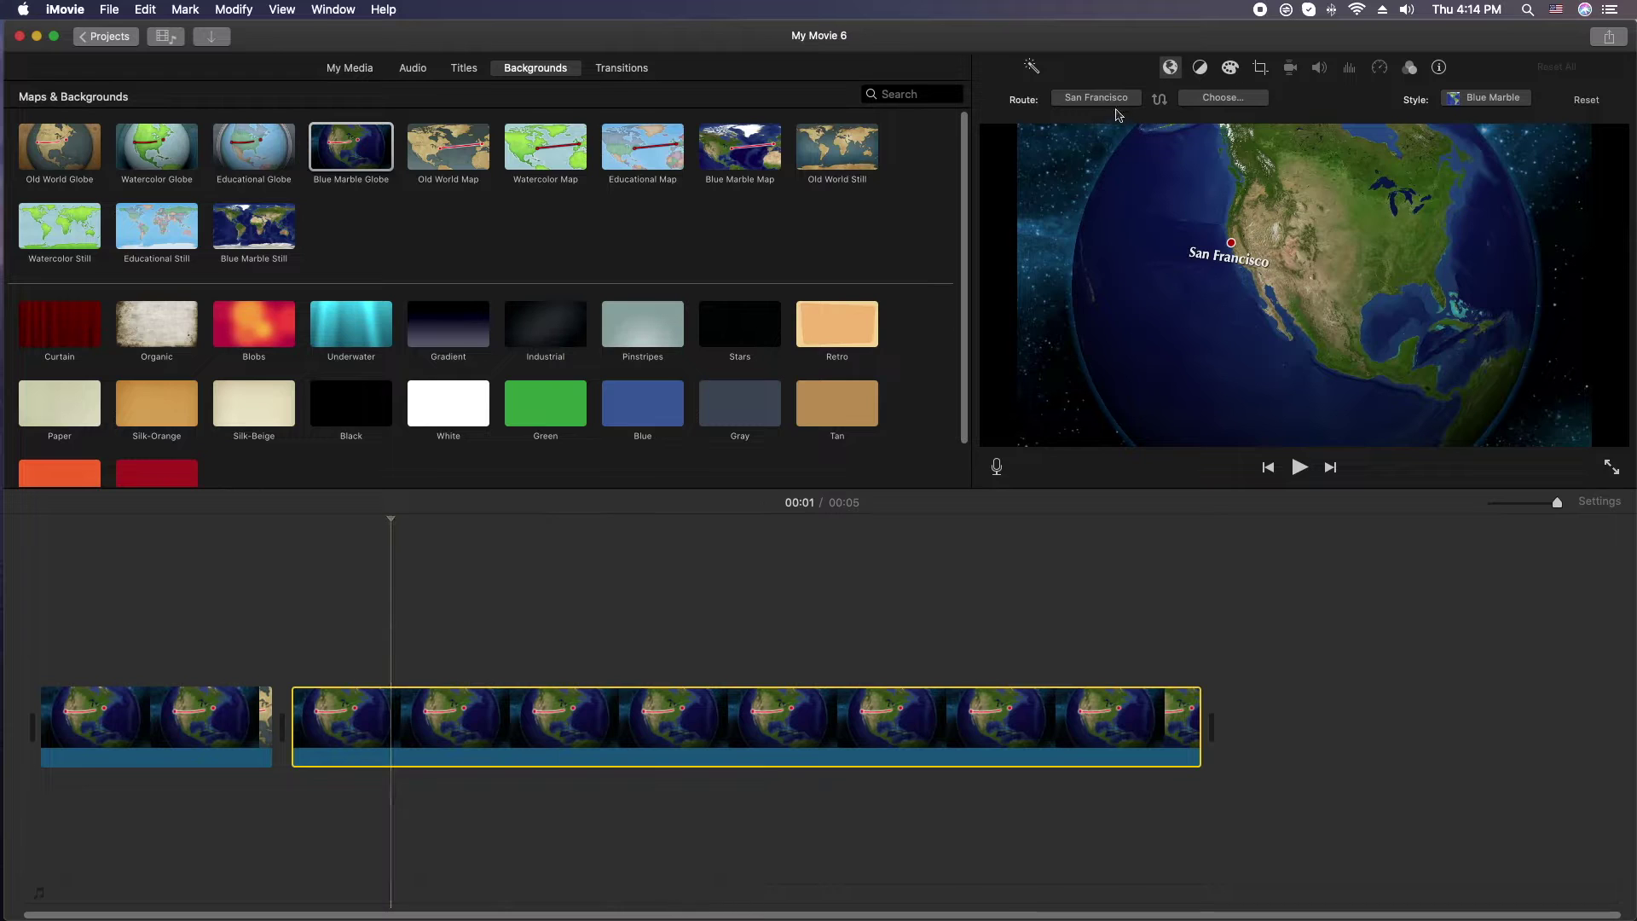
click(1109, 98)
text(hono)
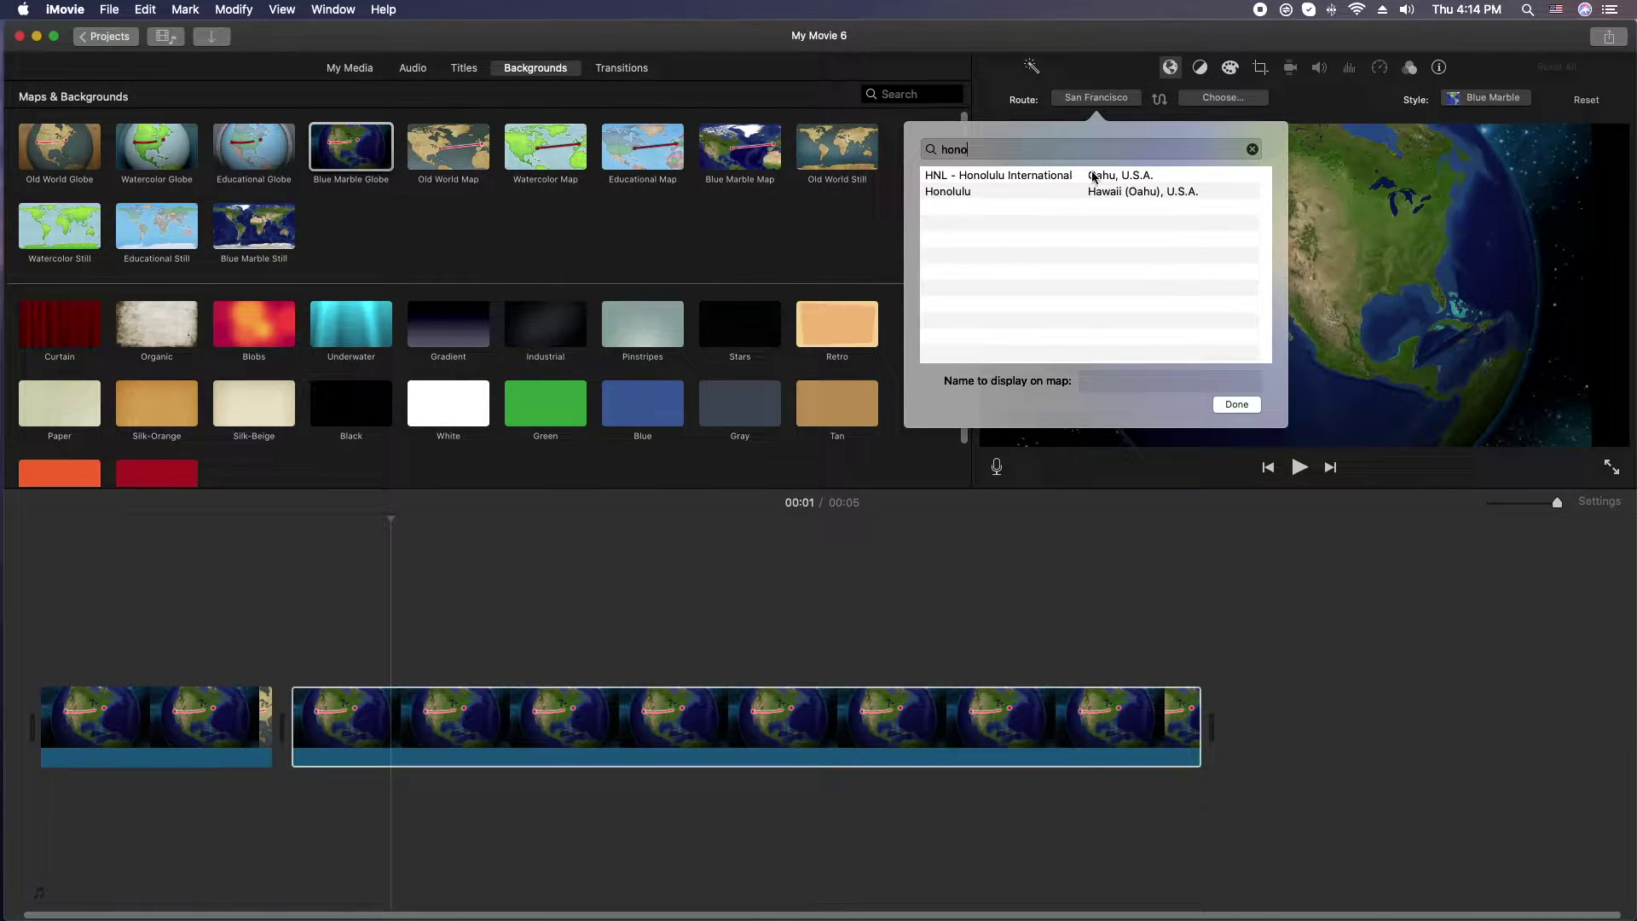
double_click(1067, 196)
click(1223, 99)
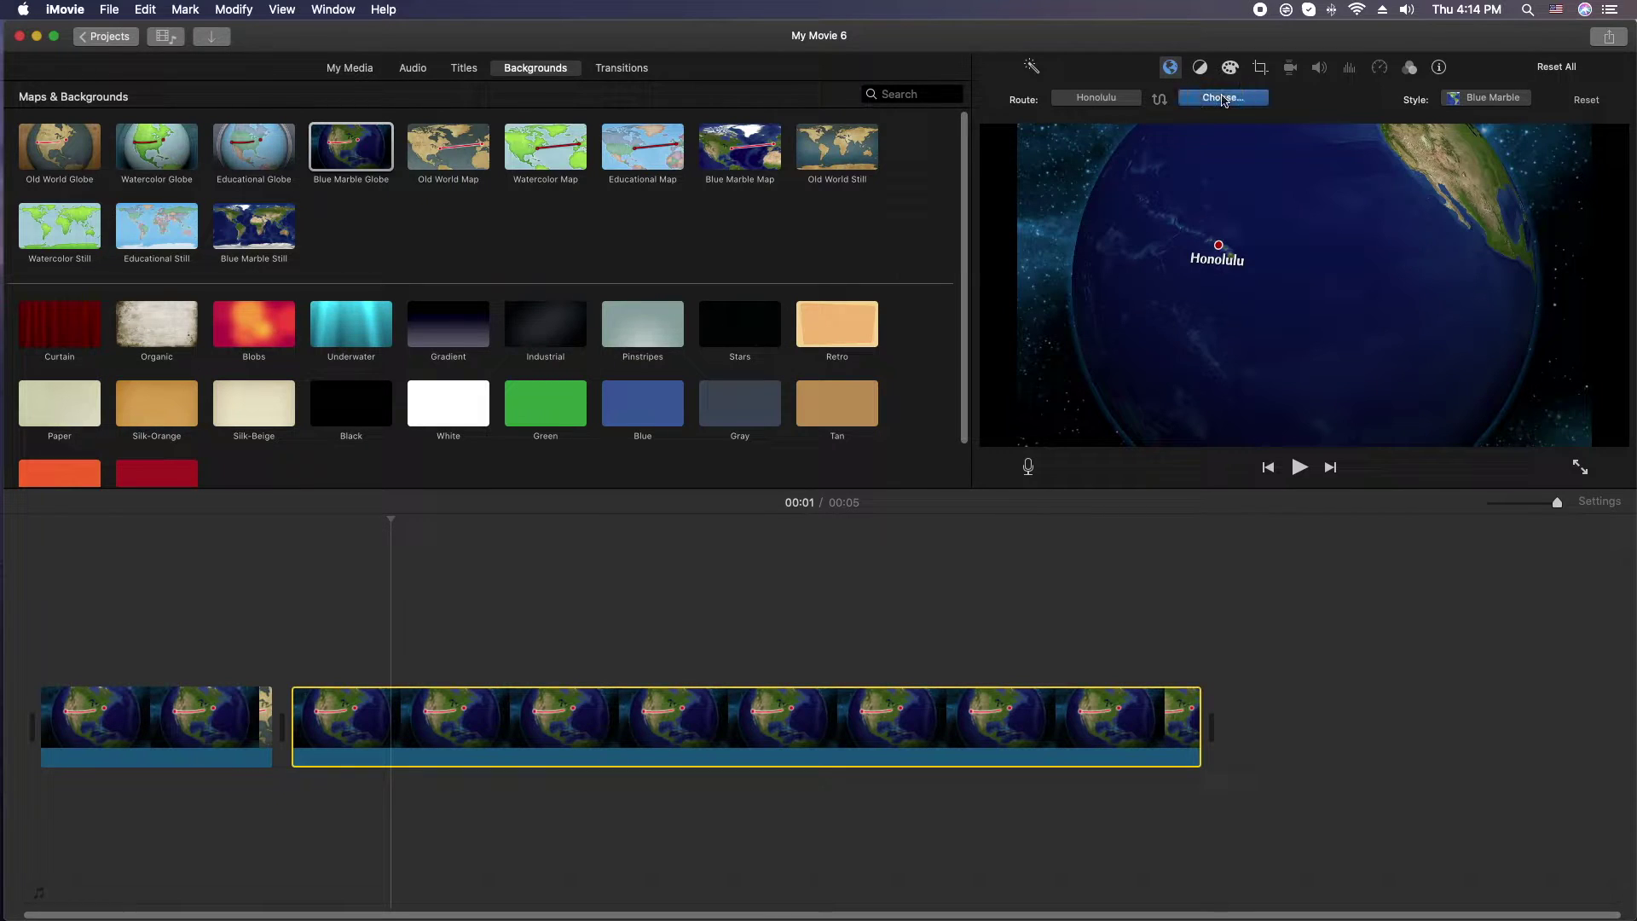
text(tahi)
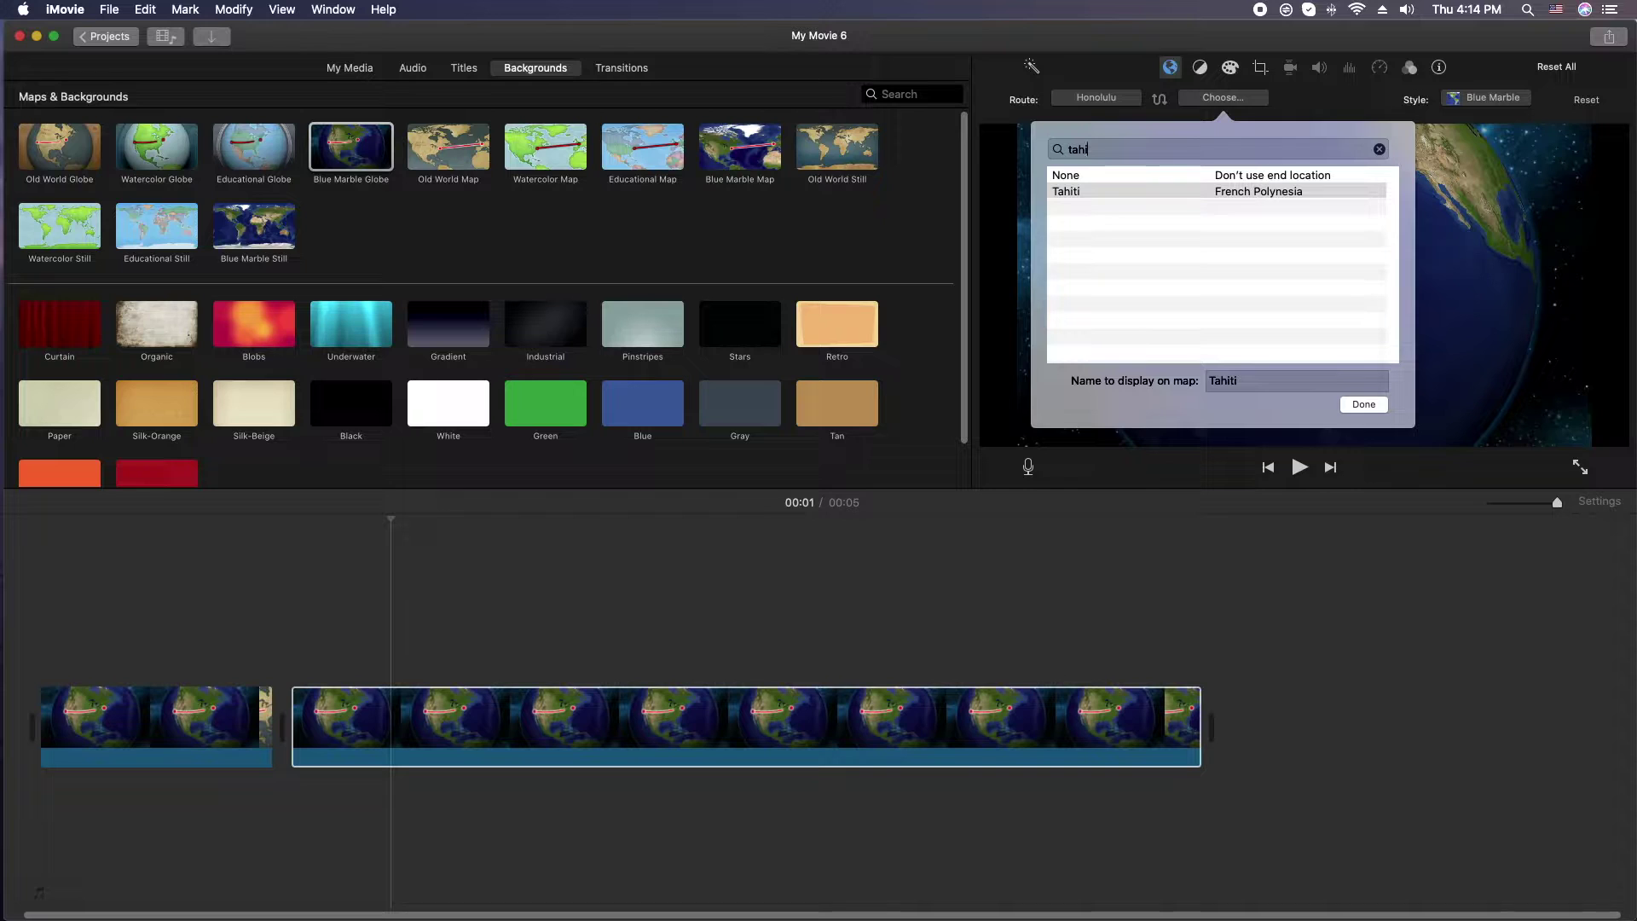
double_click(1133, 193)
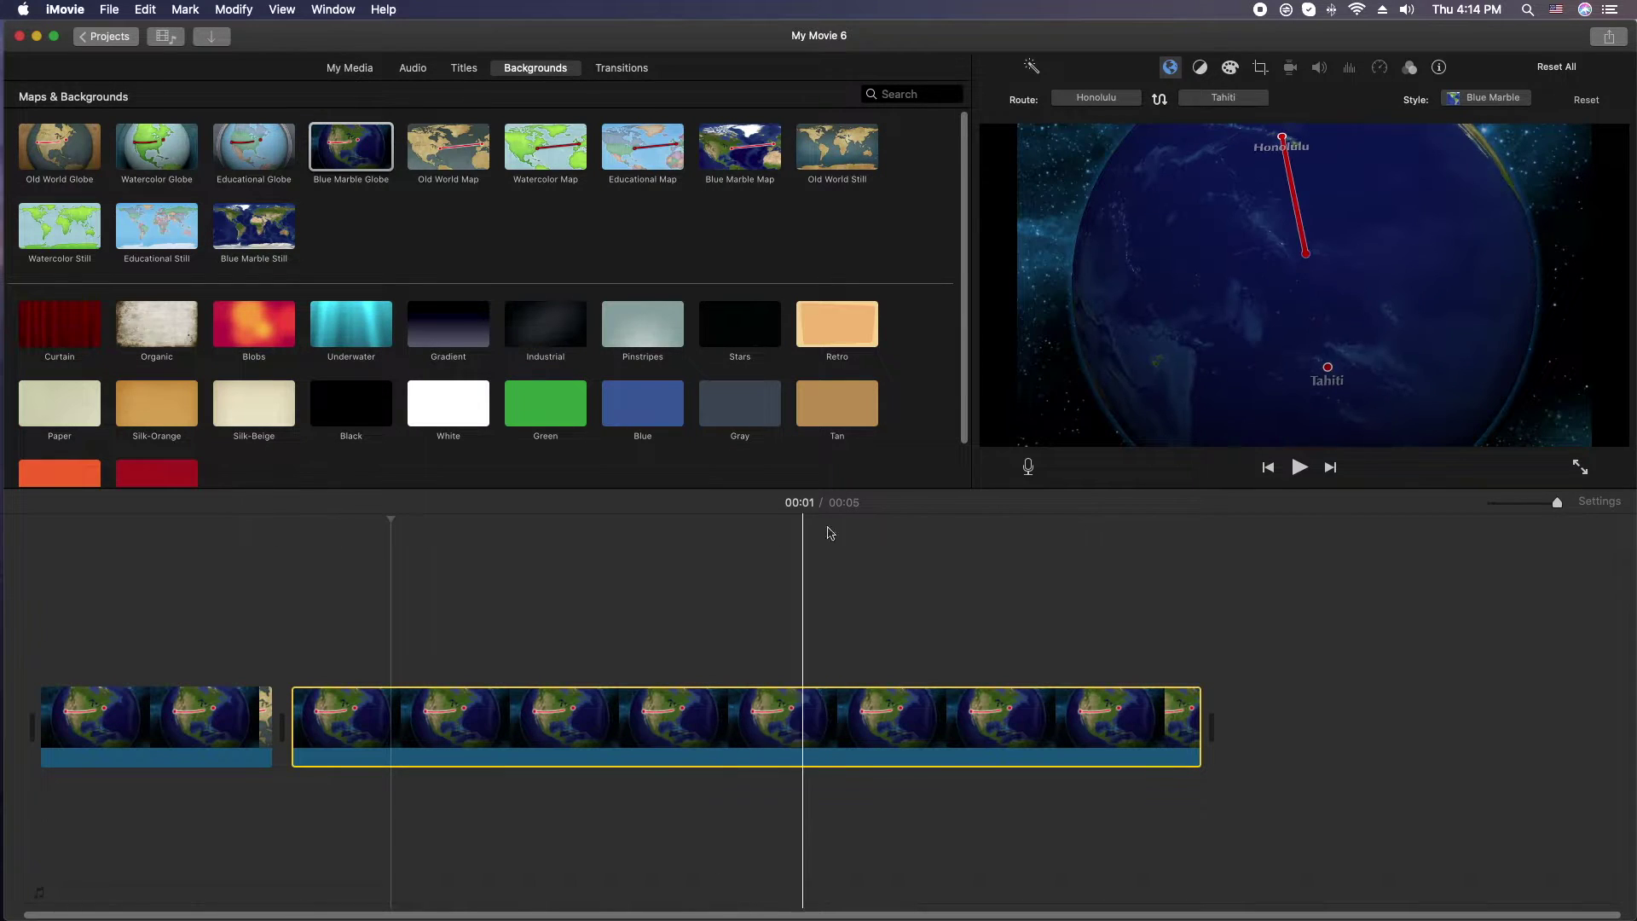
Shorten the Honolulu to Tahiti clip to about 1 second and play back the sequence
drag(1198, 724, 532, 733)
key(space)
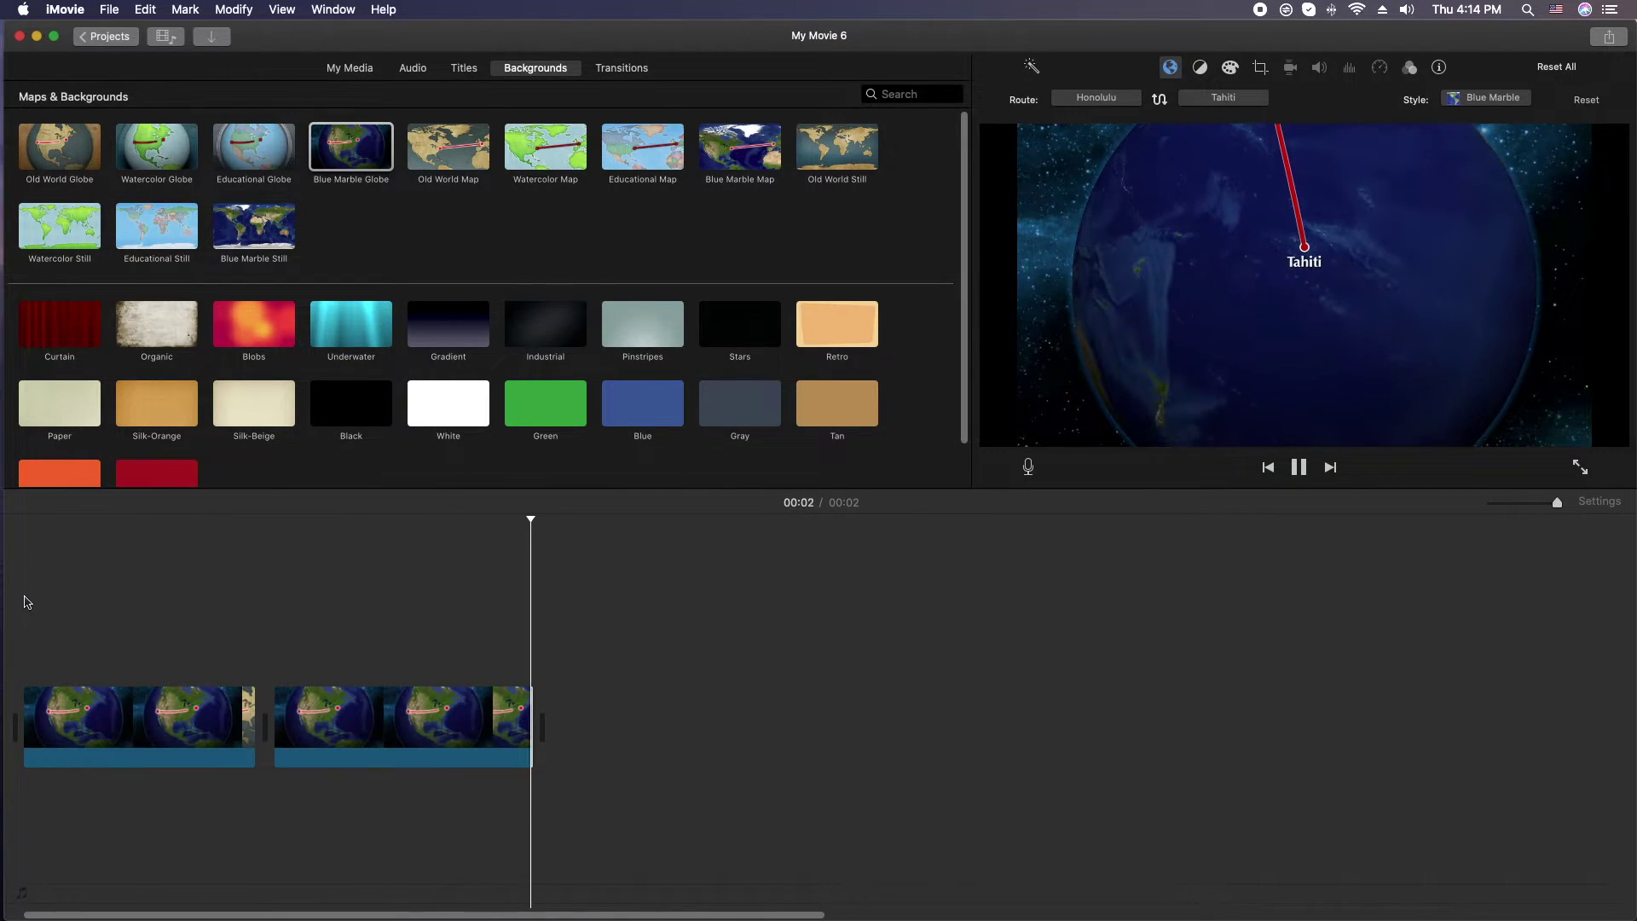
key(space)
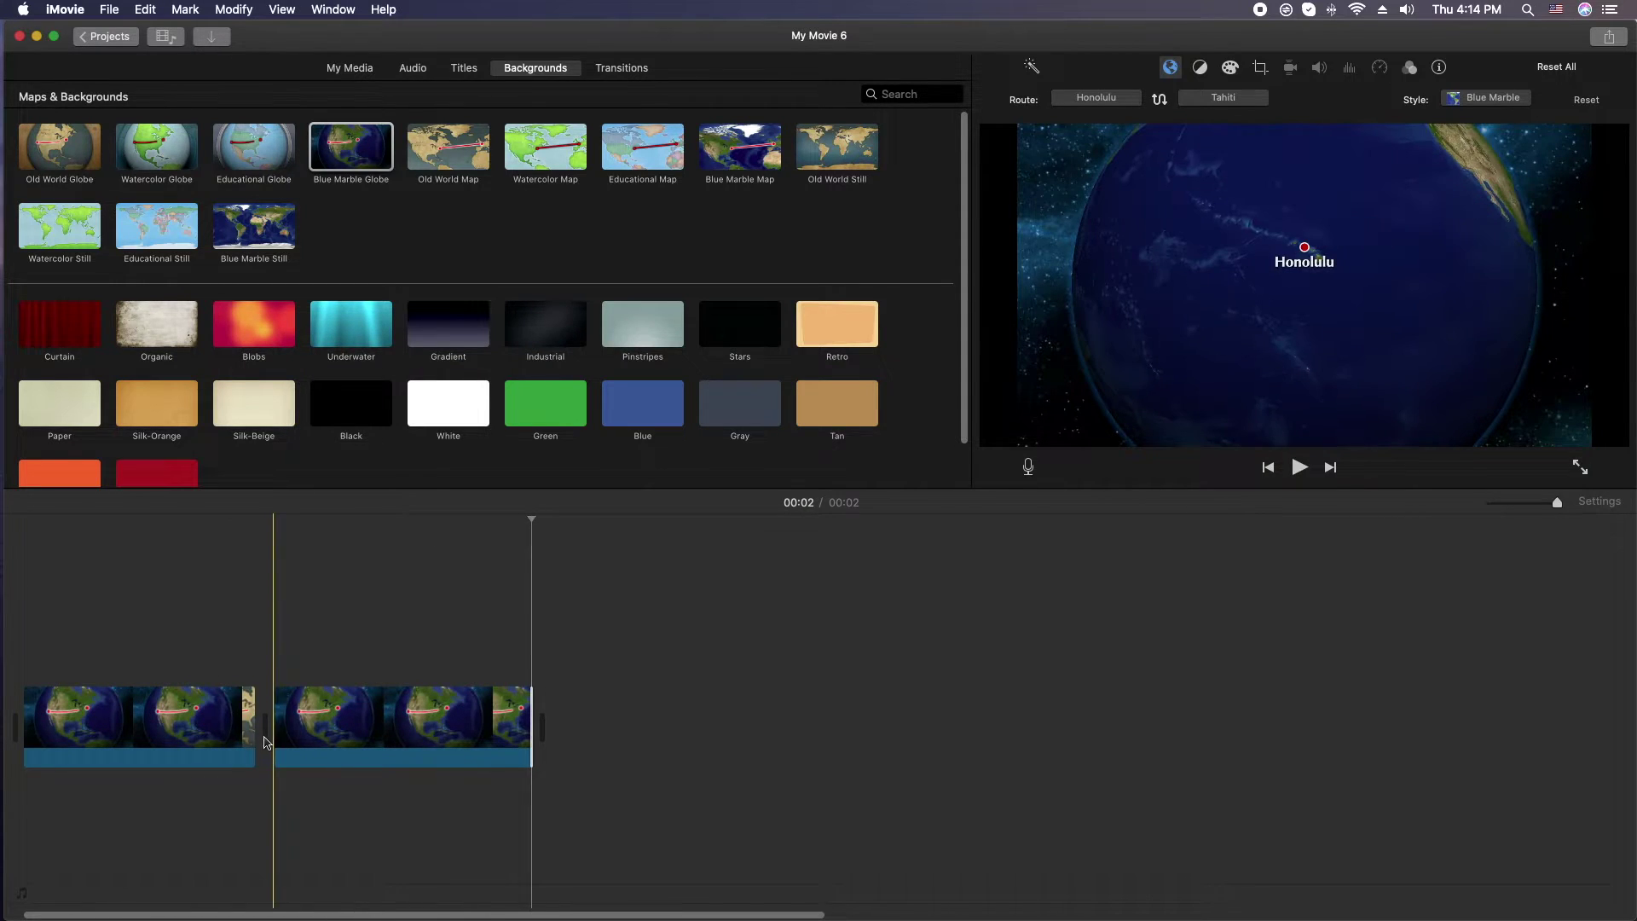
Insert a Cross Dissolve between the first two globe clips with a duration of 0.0 s and play back the result
click(628, 71)
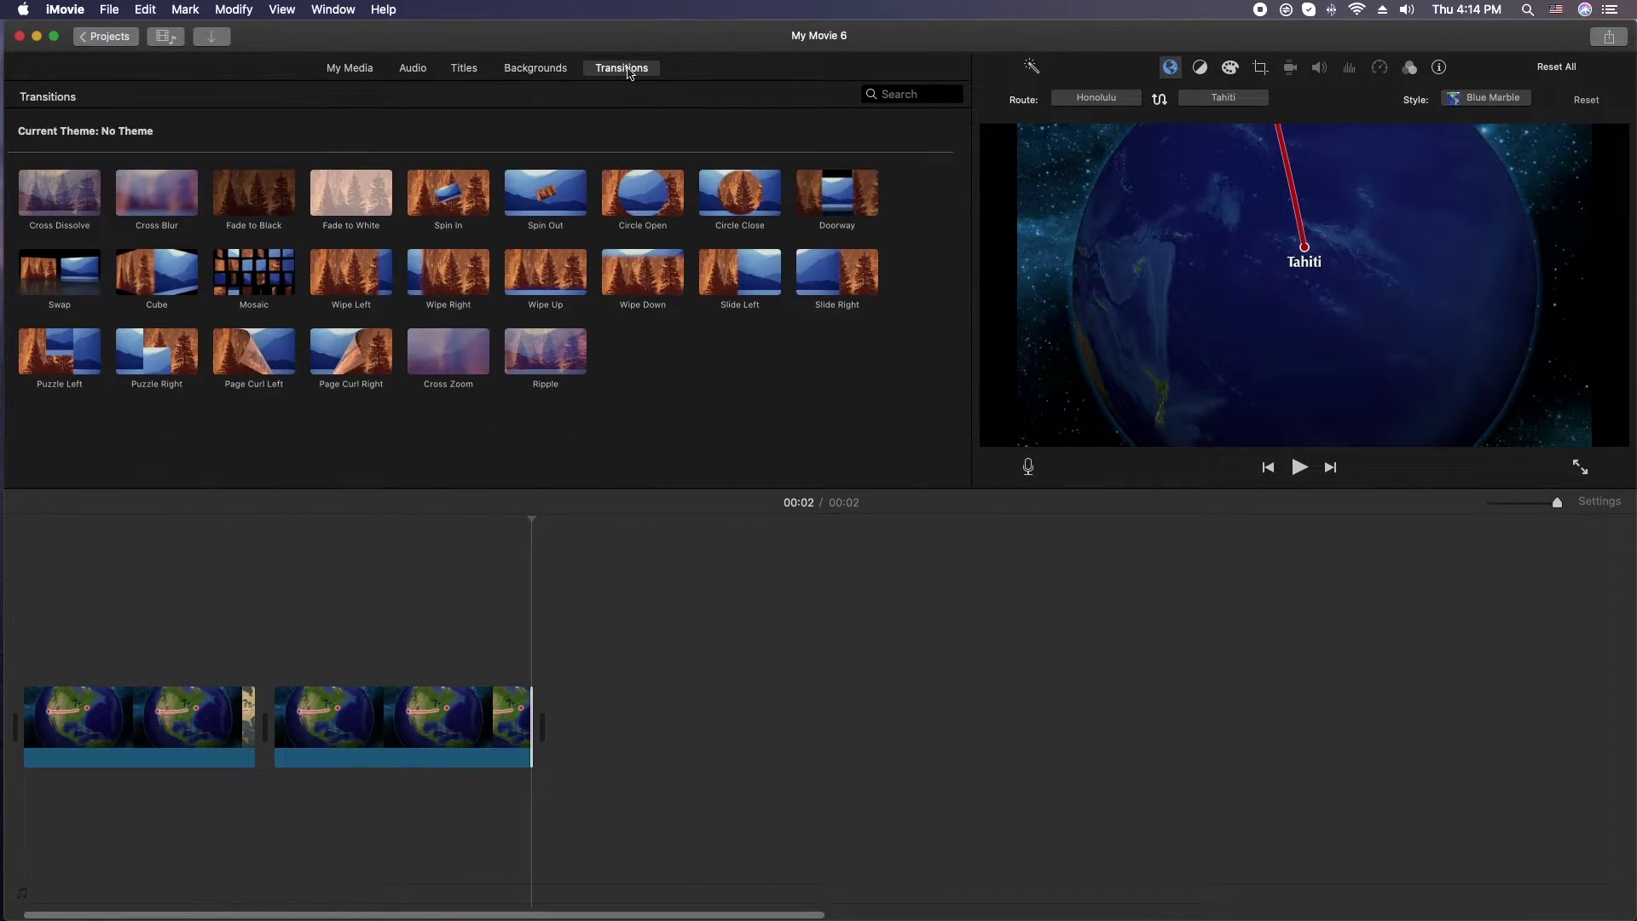
click(87, 197)
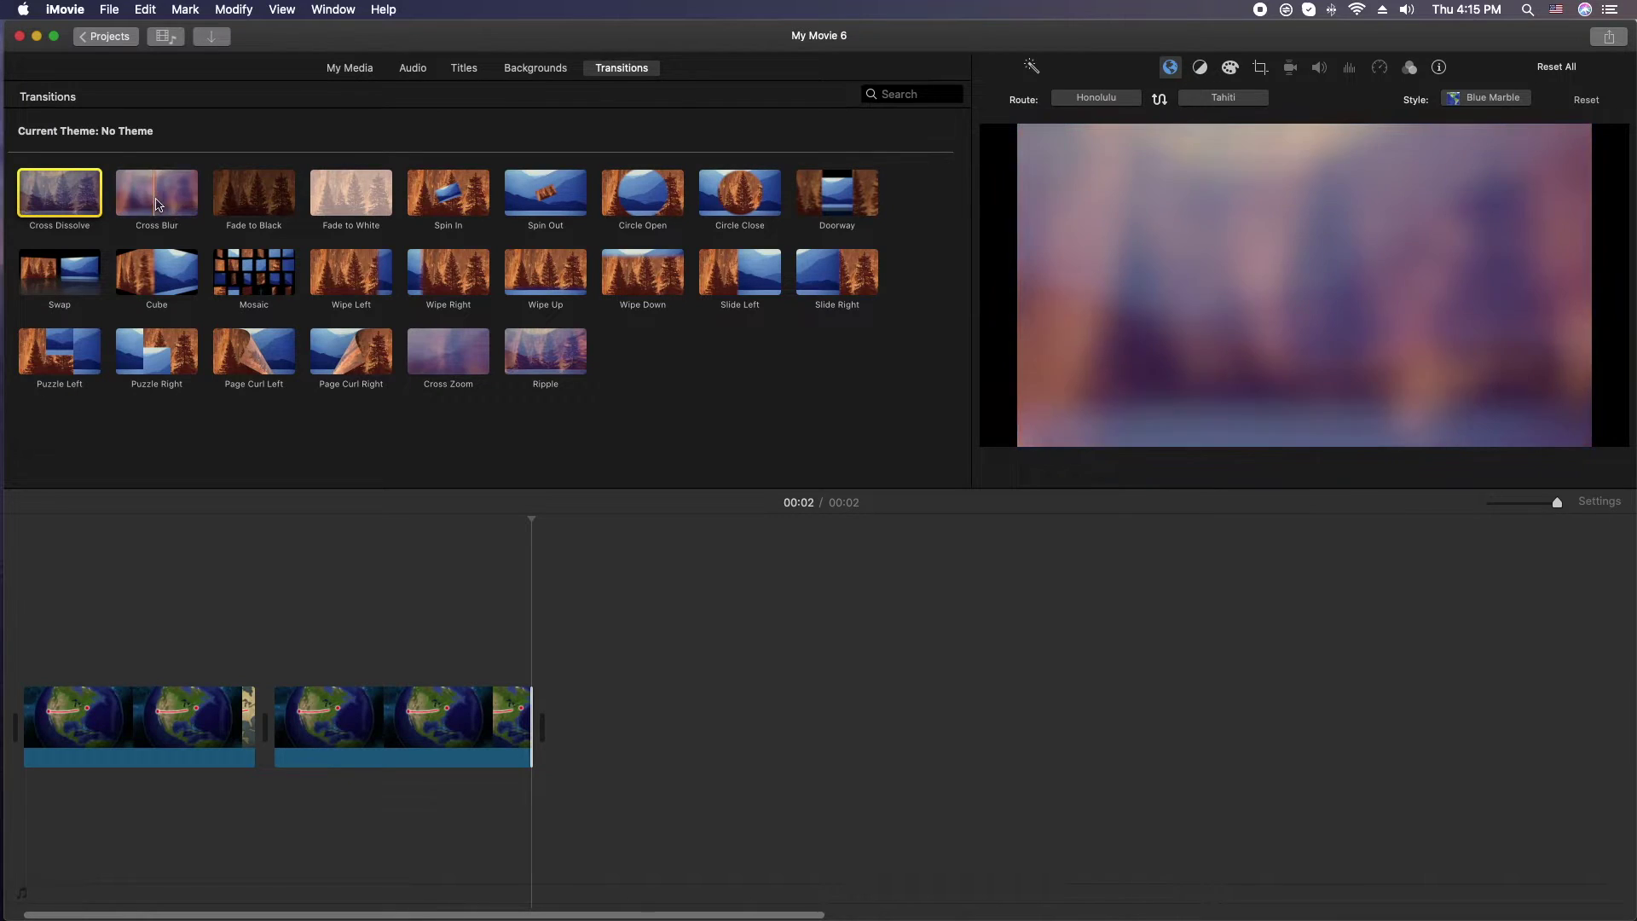
drag(89, 196, 154, 726)
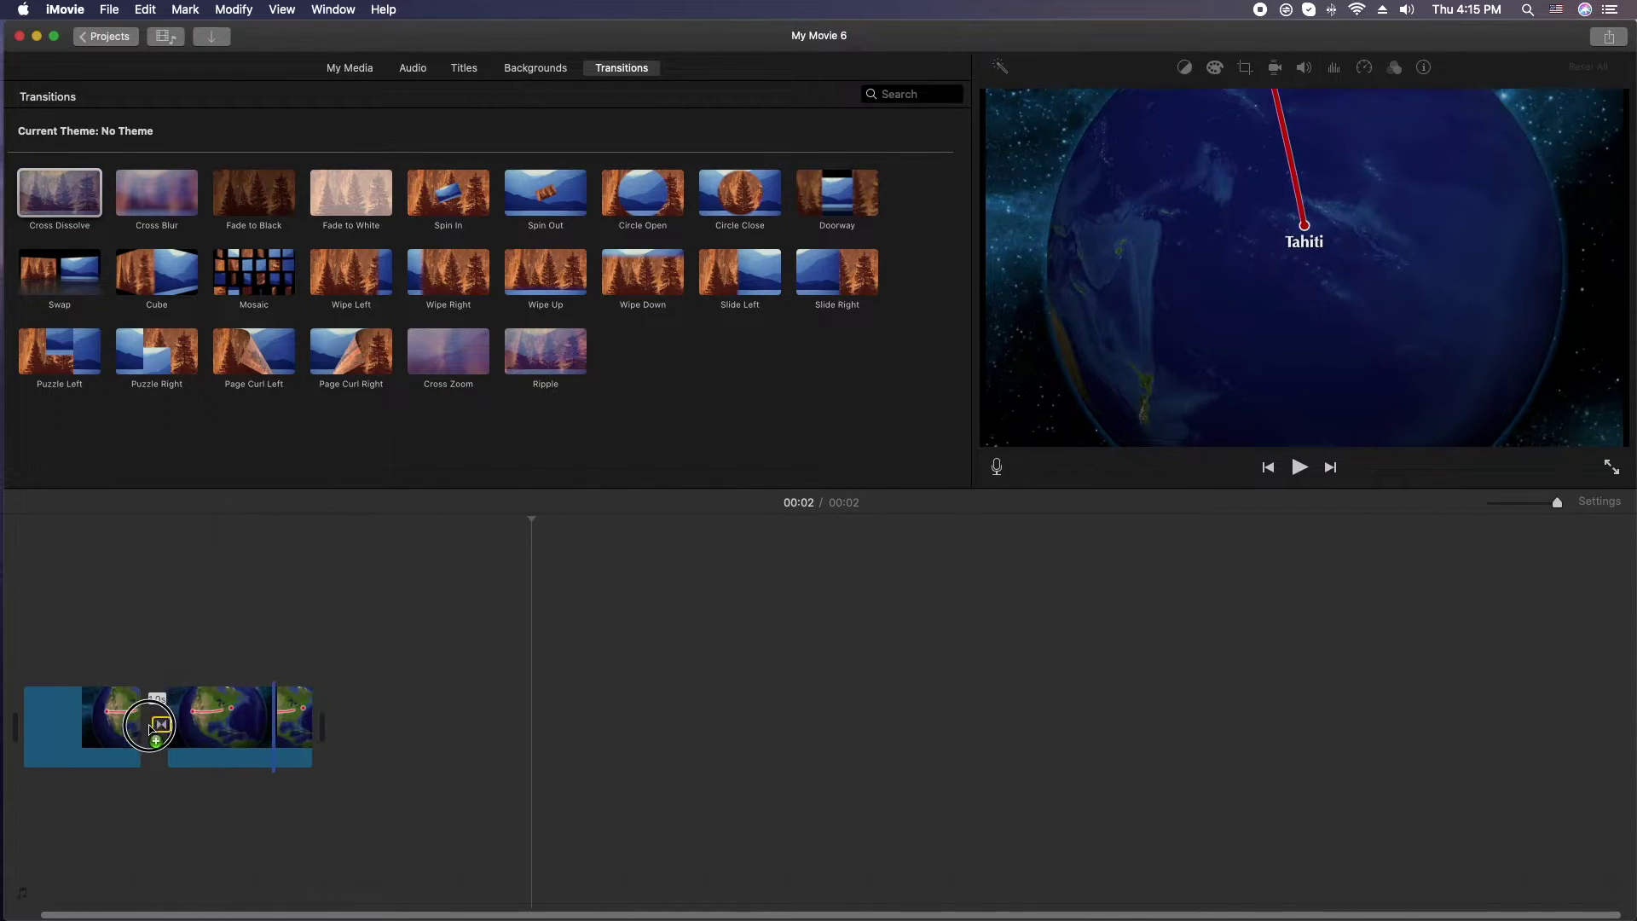
double_click(155, 727)
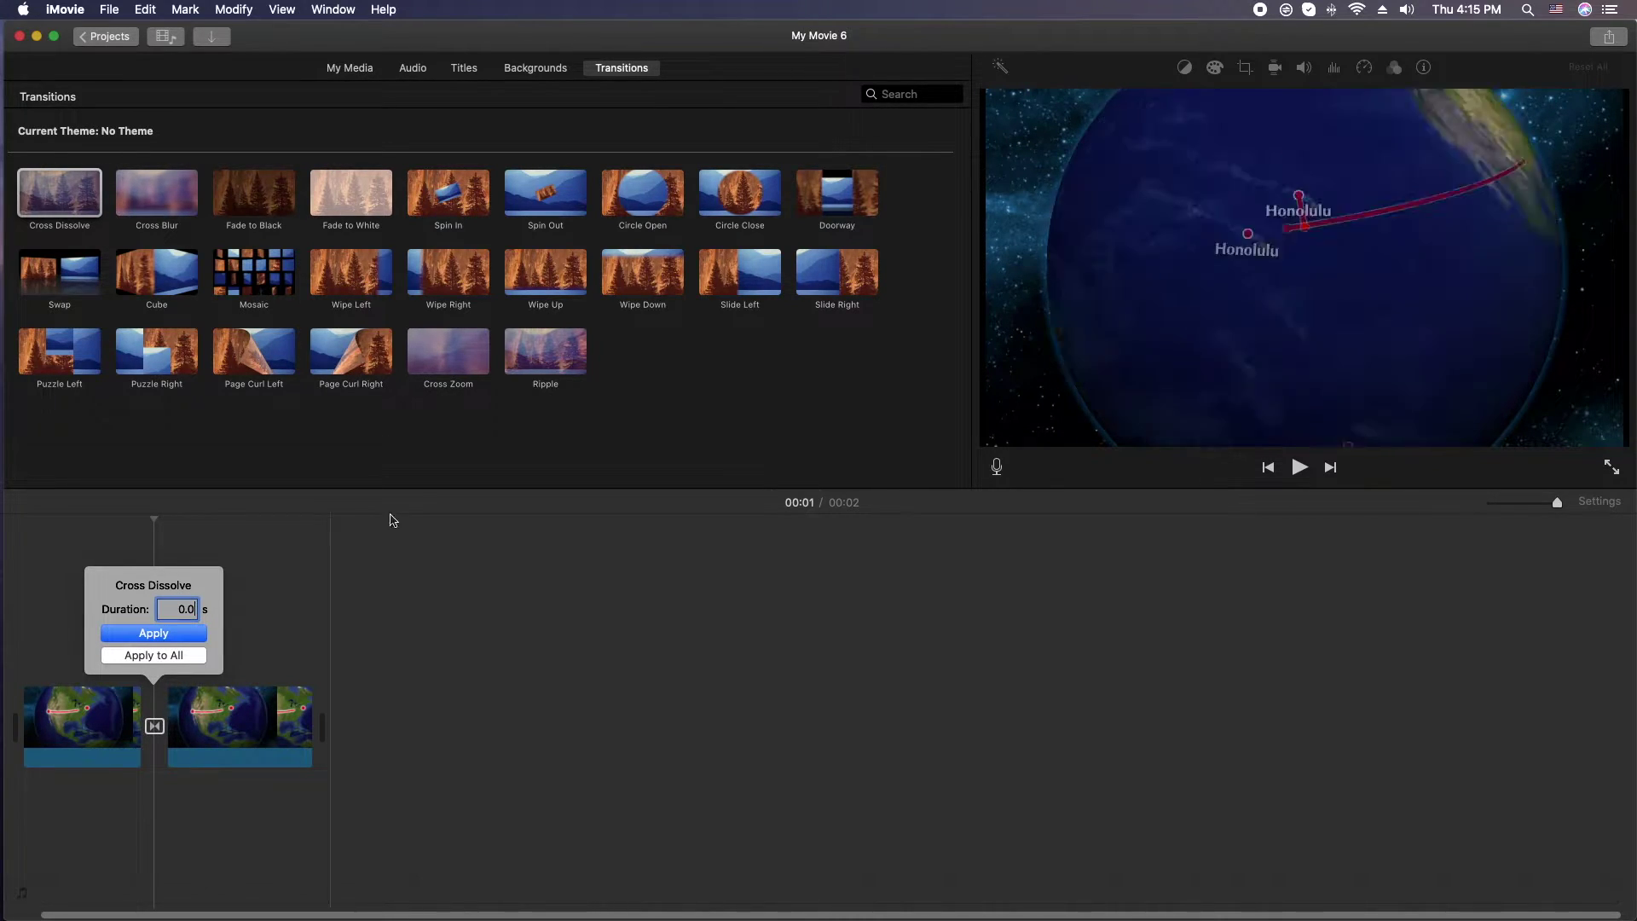
click(182, 640)
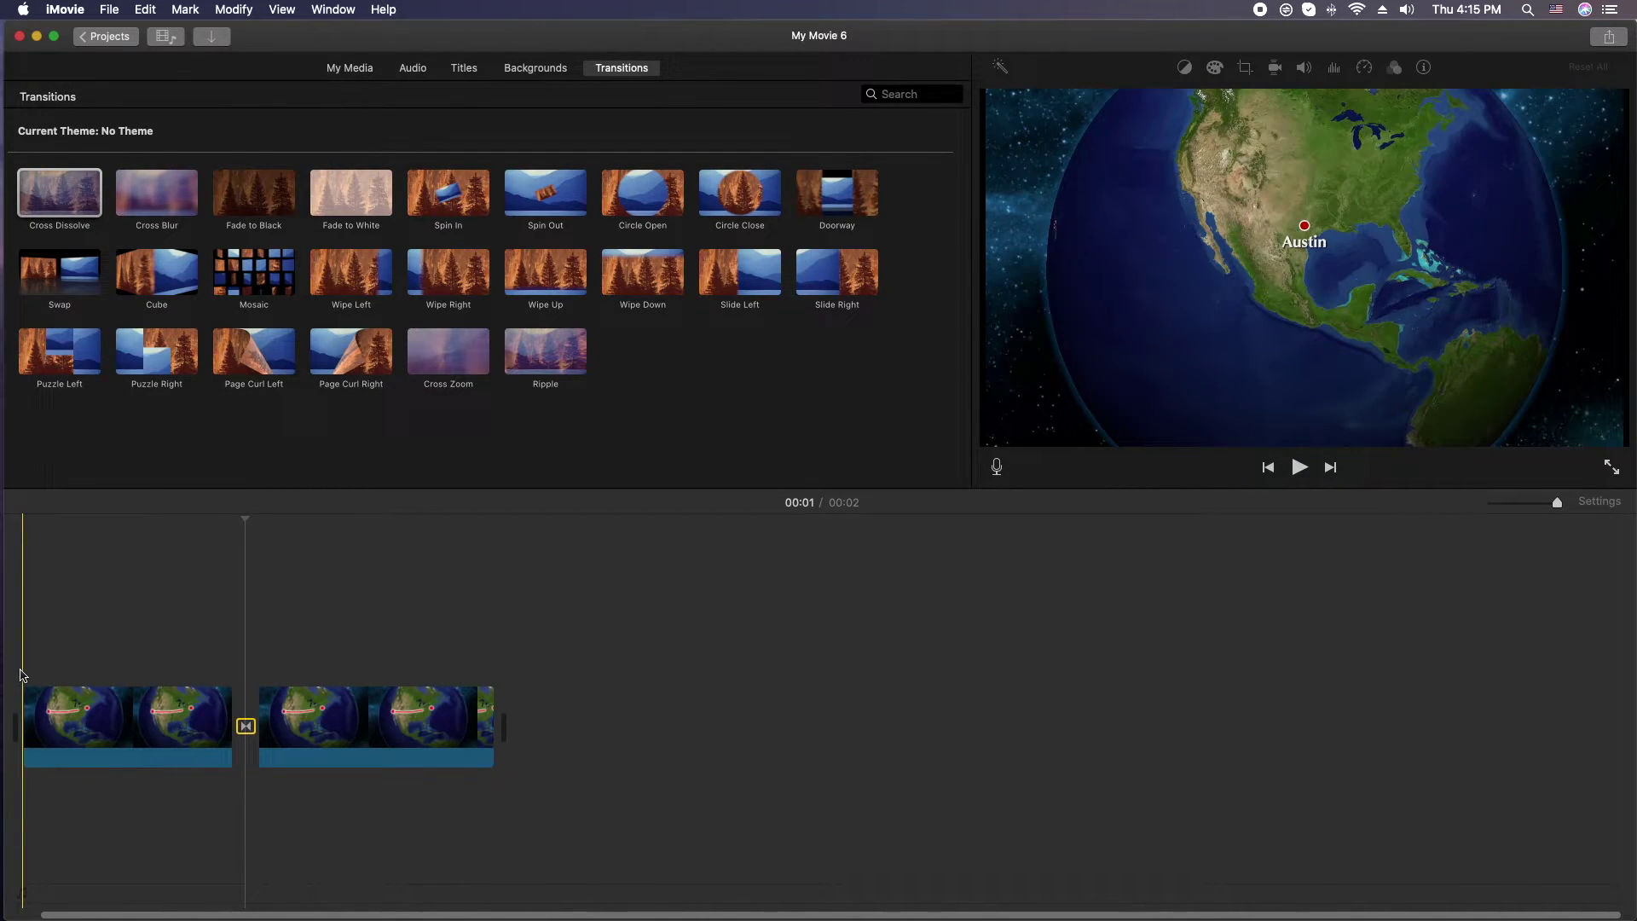
key(space)
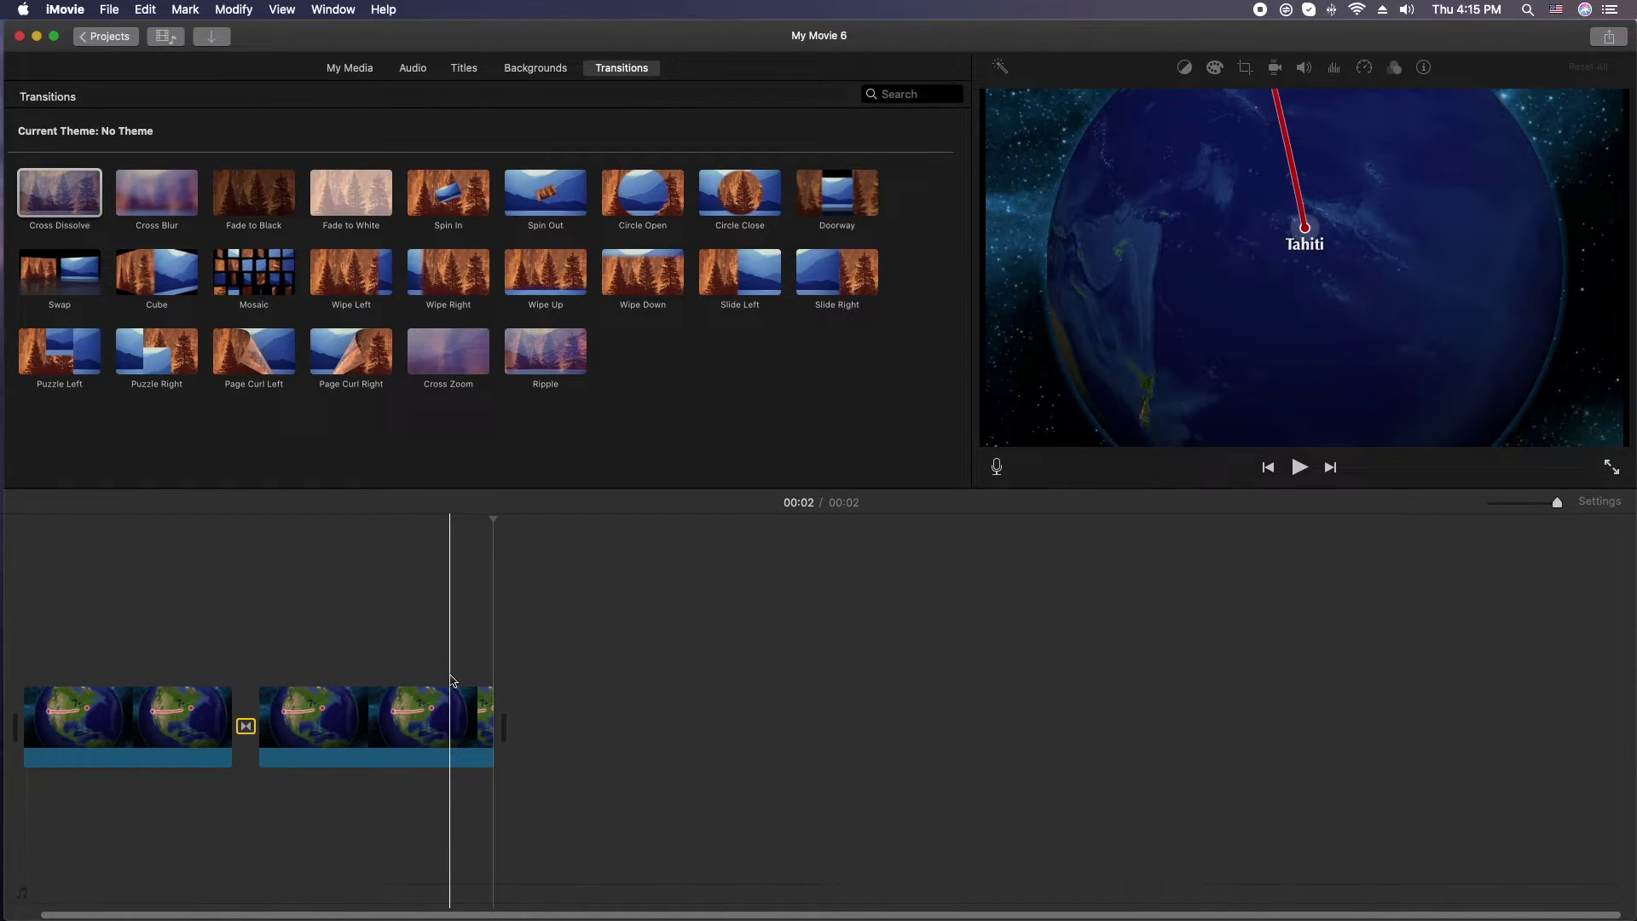
Append a third Blue Marble Globe to the timeline and set its route from Tahiti to Perth, Australia
click(557, 71)
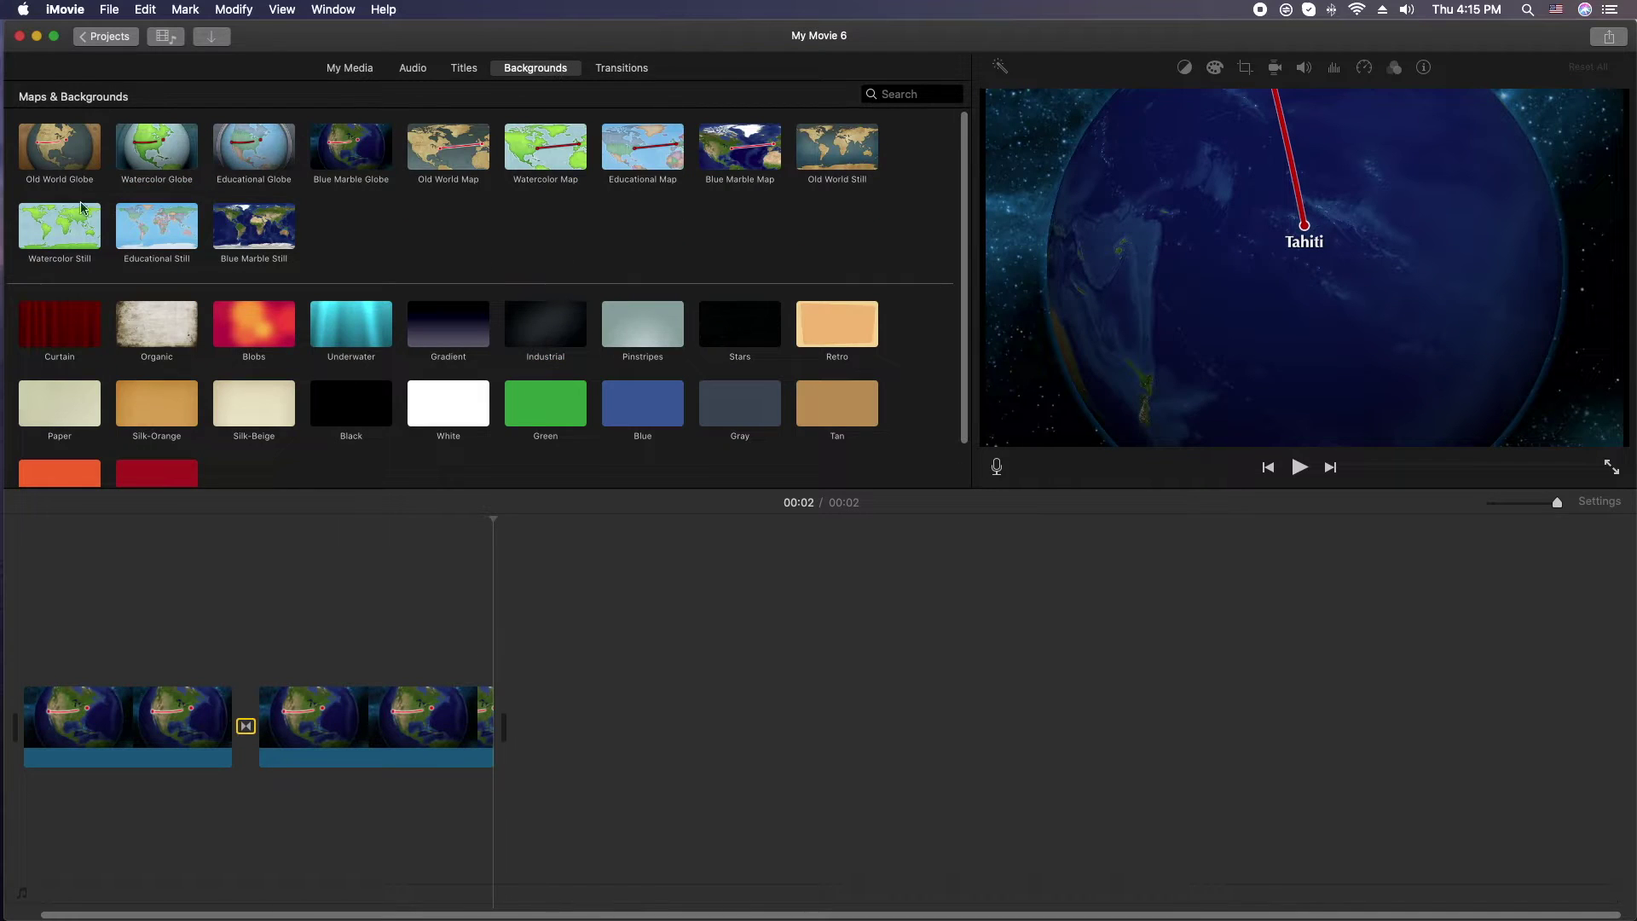
drag(375, 151, 529, 669)
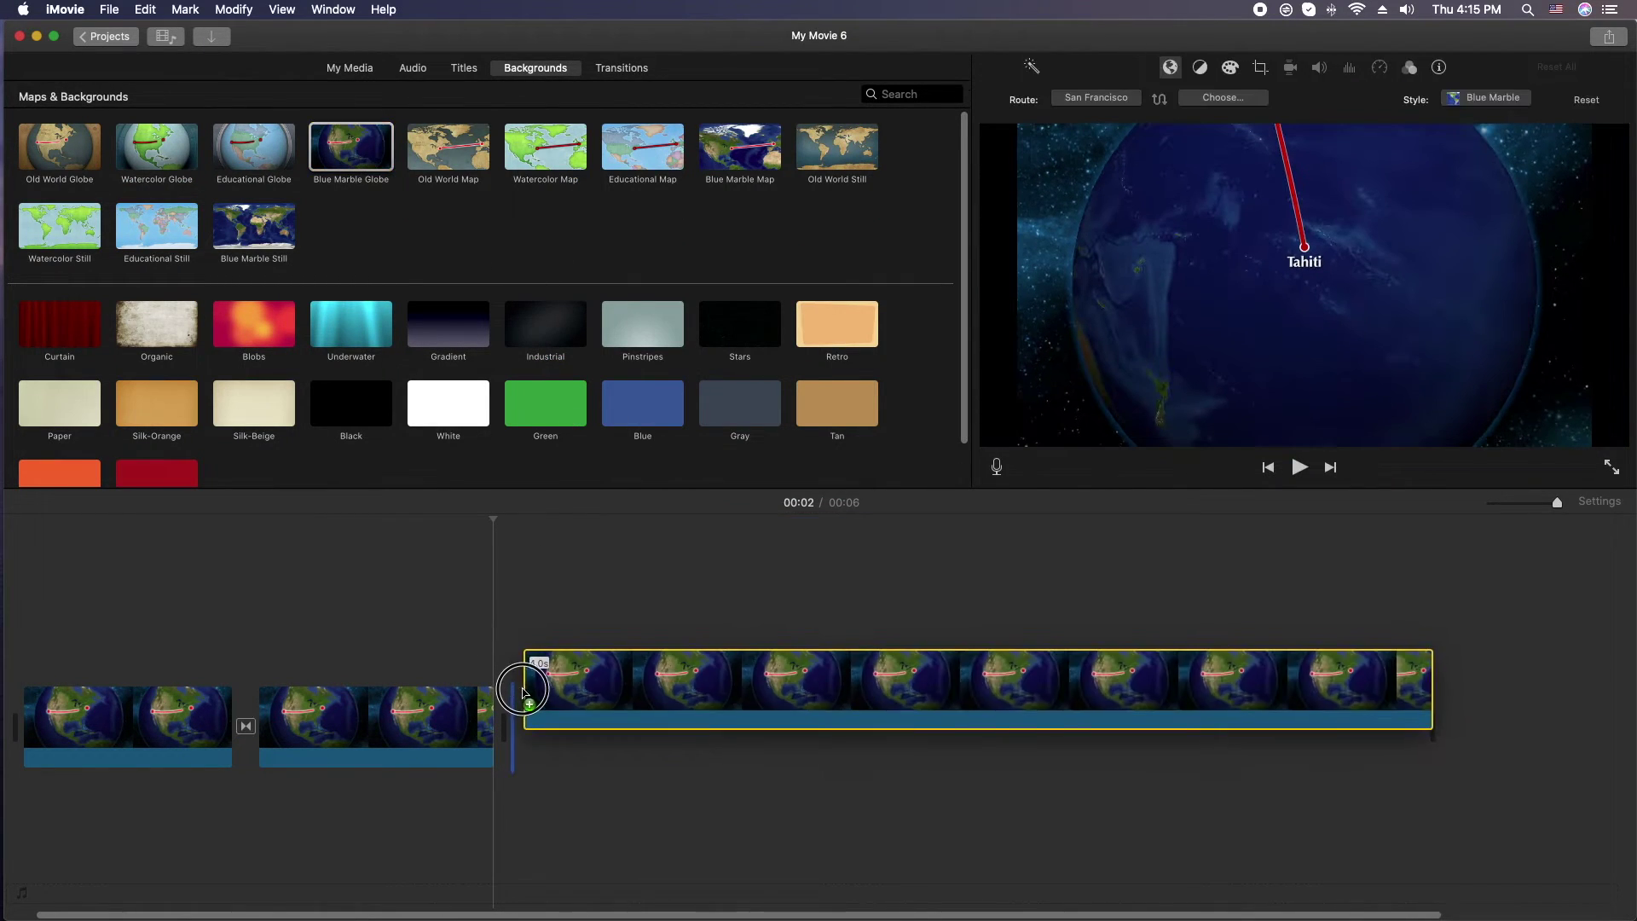
click(689, 721)
click(1096, 97)
text(Tashhi)
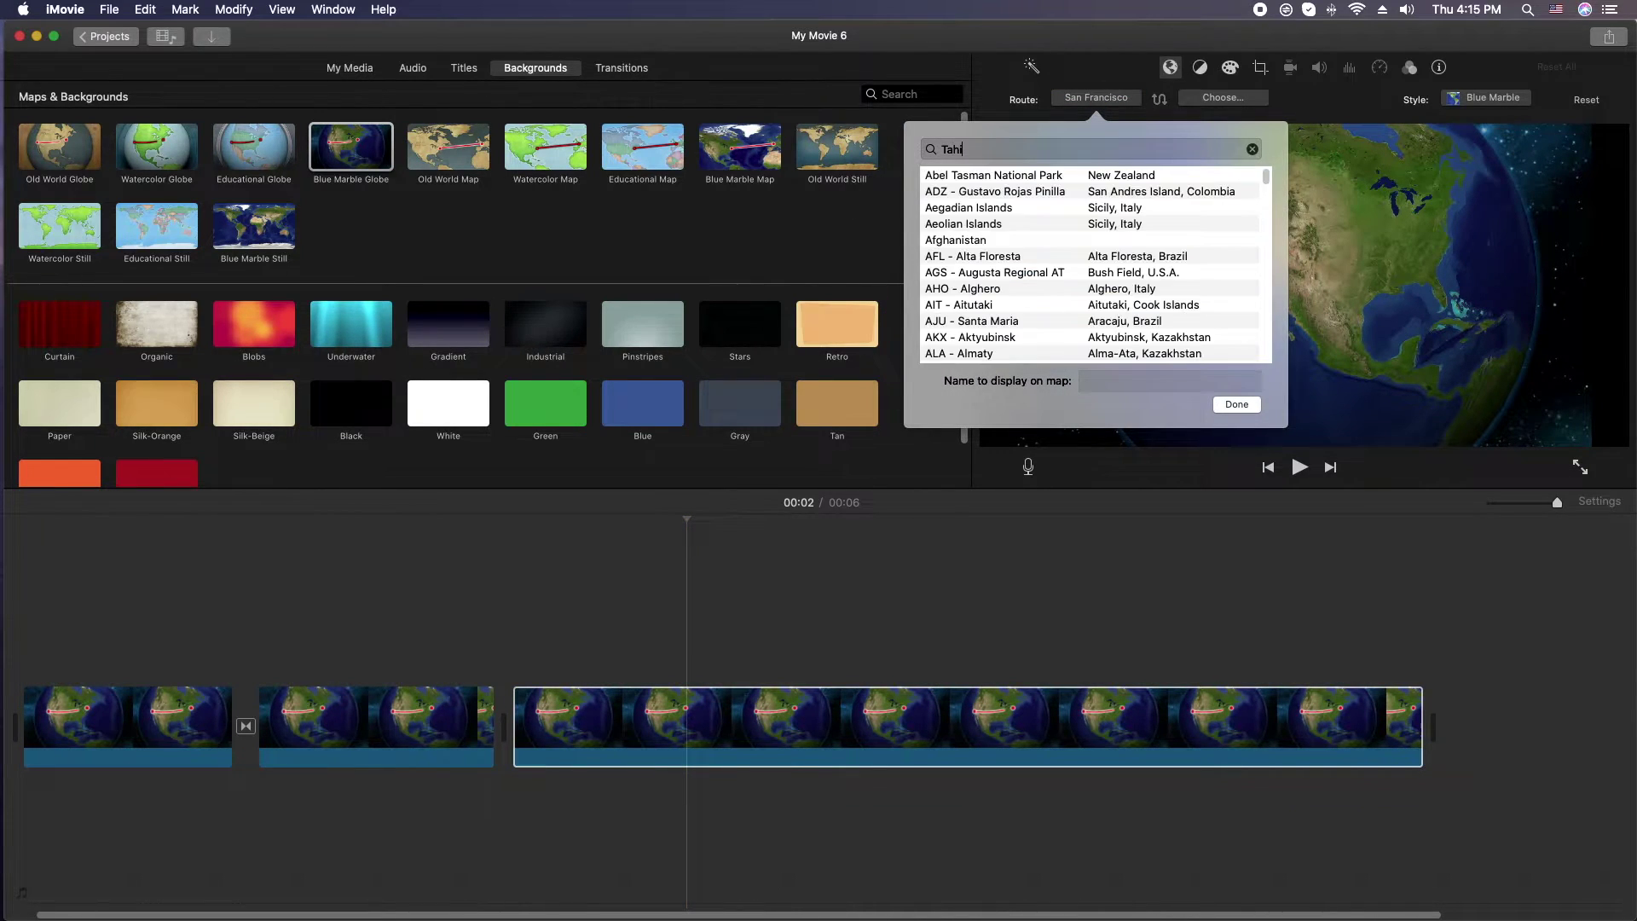
text(ti)
double_click(1168, 175)
click(1193, 98)
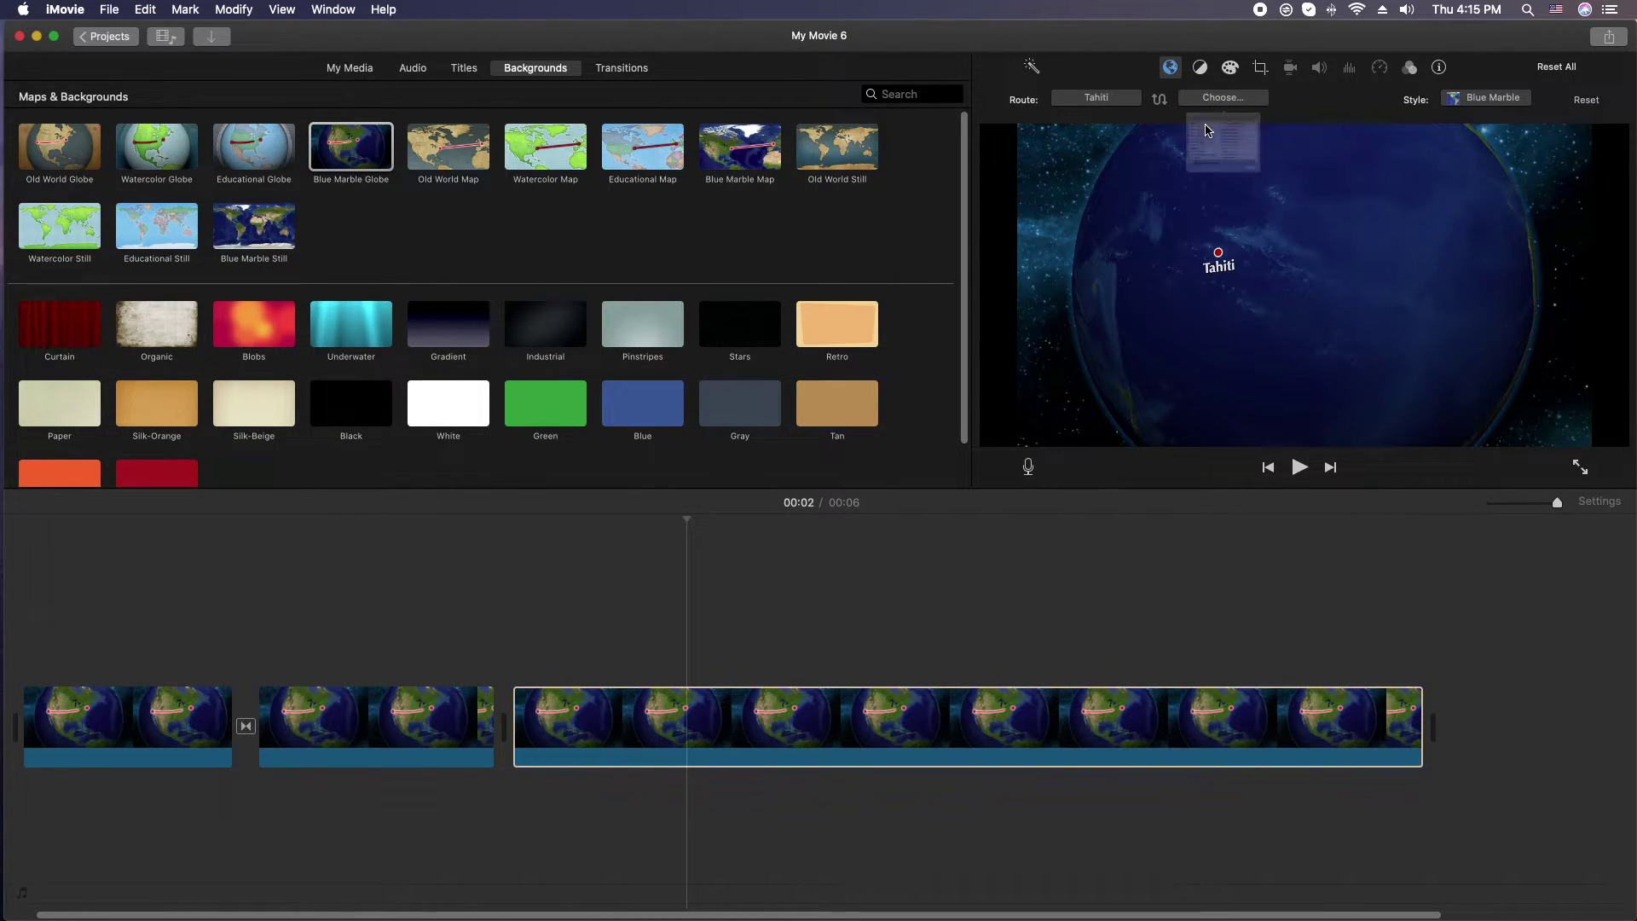
text(Perth)
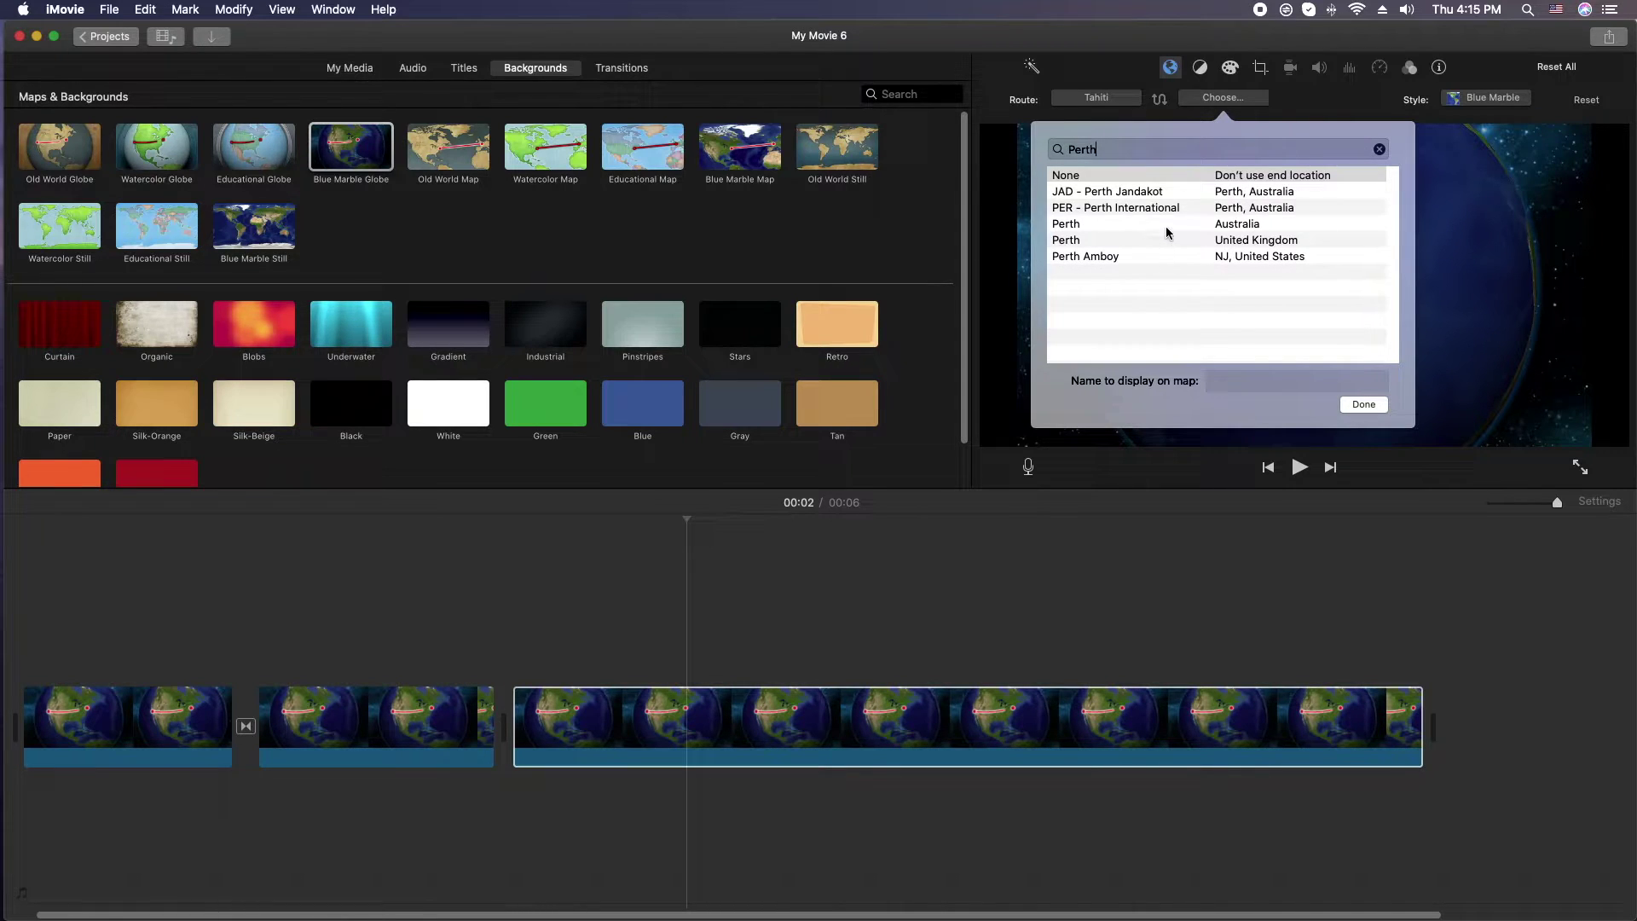
click(1167, 225)
Shorten the Tahiti to Perth clip to about 1 second and play back the sequence
drag(1416, 712, 767, 712)
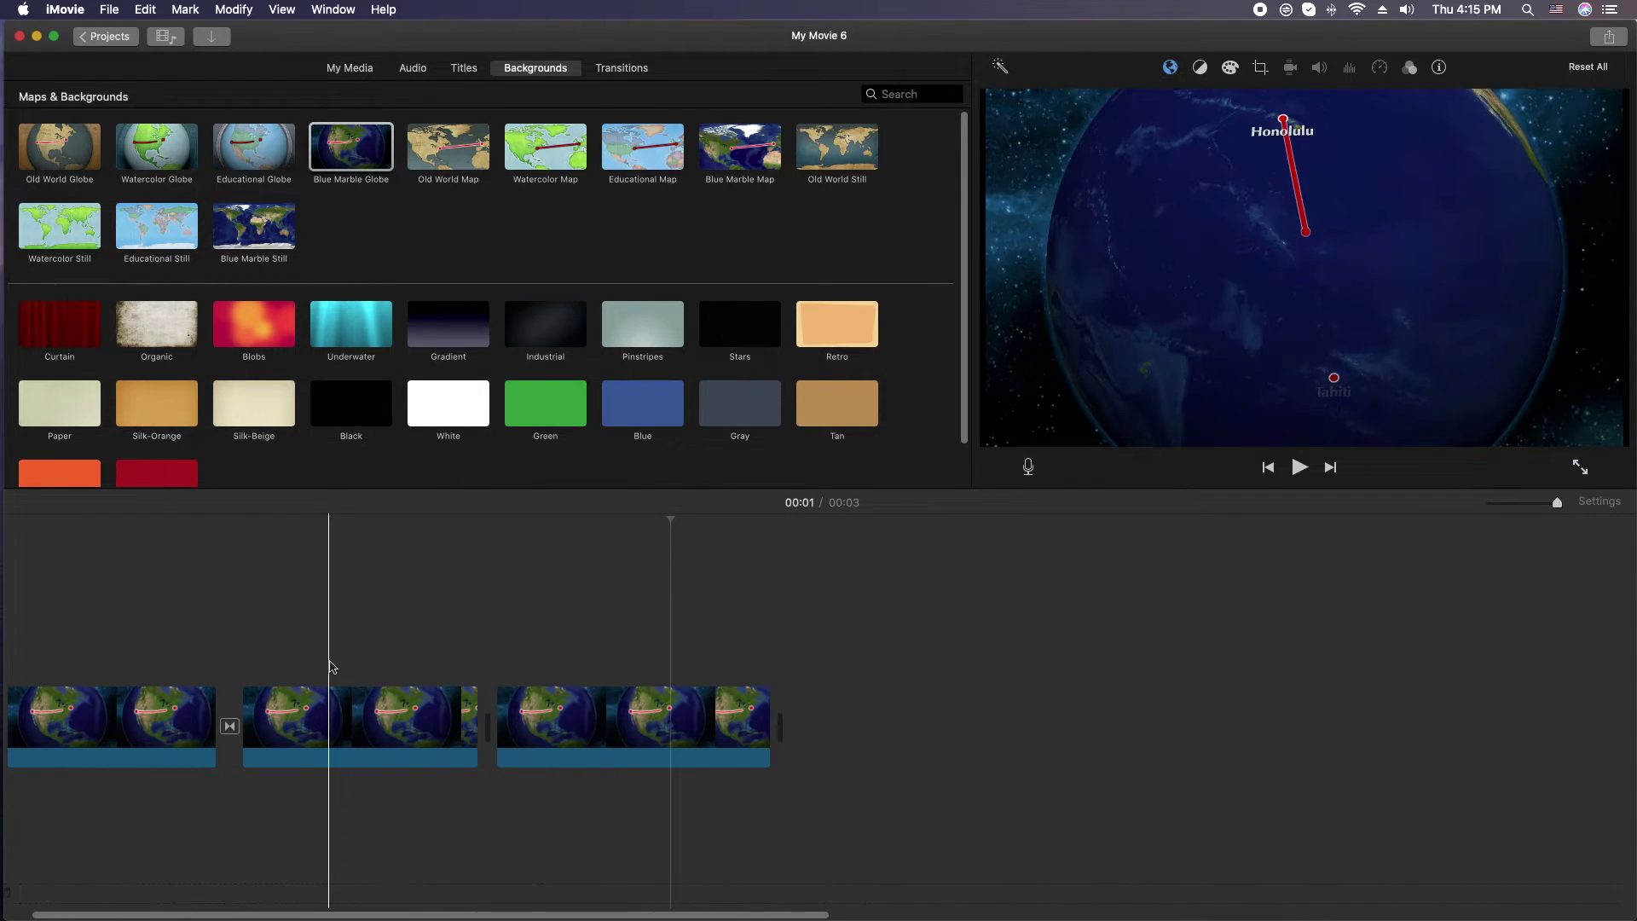
key(space)
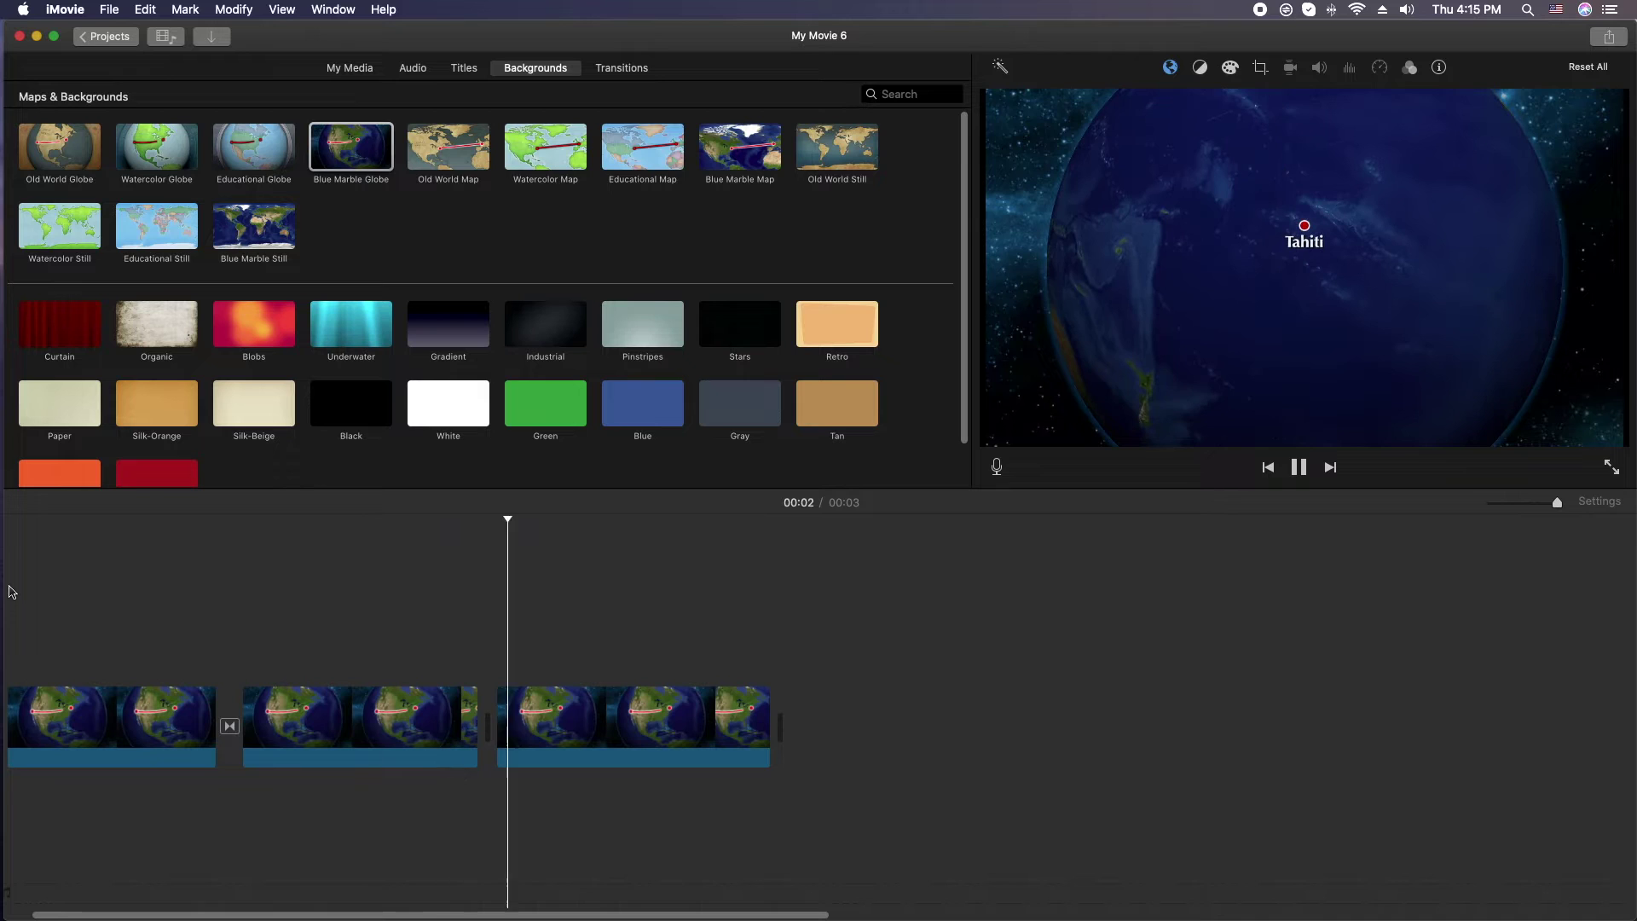
click(306, 620)
key(space)
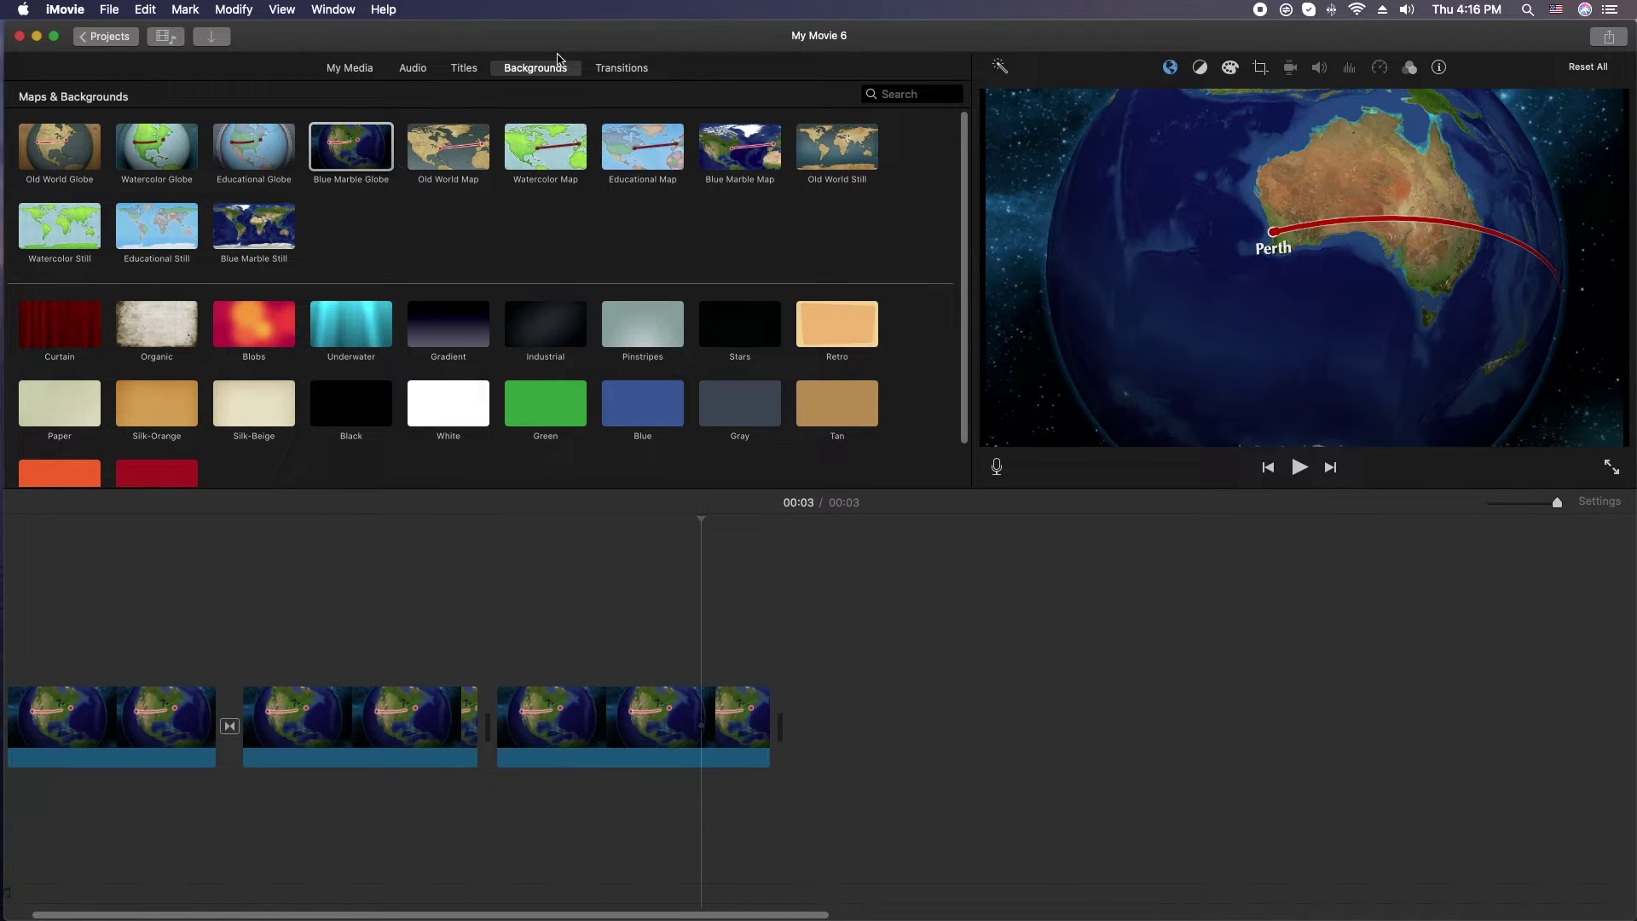
Insert a Cross Dissolve between the second and third globe clips and set its duration to 0.0 s
click(634, 71)
drag(58, 209, 373, 735)
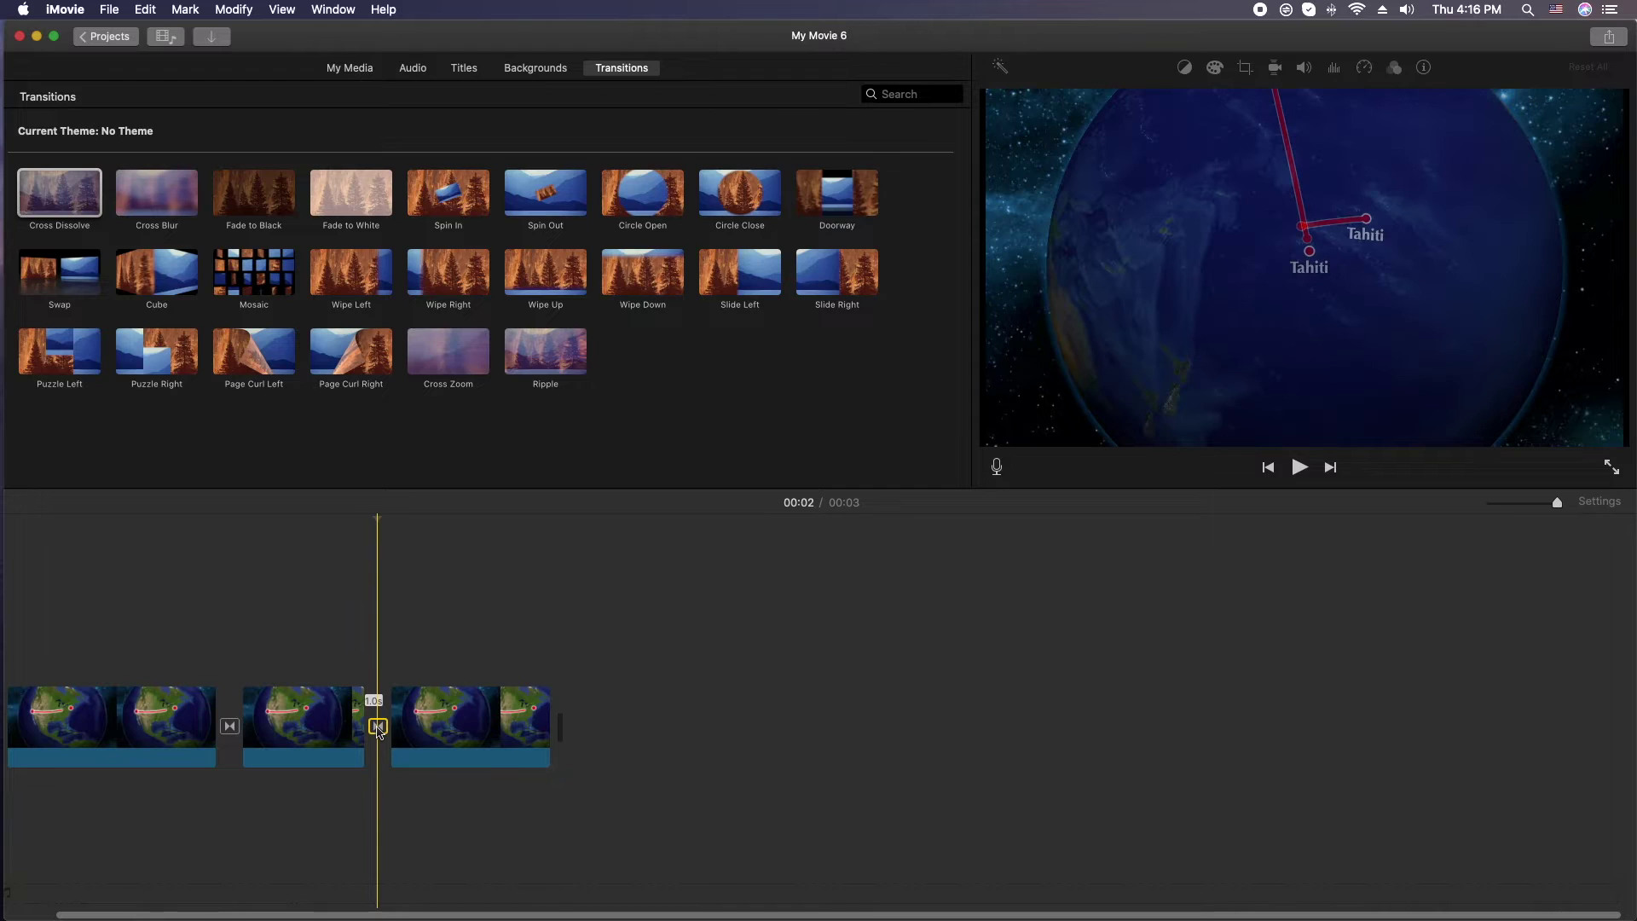
double_click(378, 726)
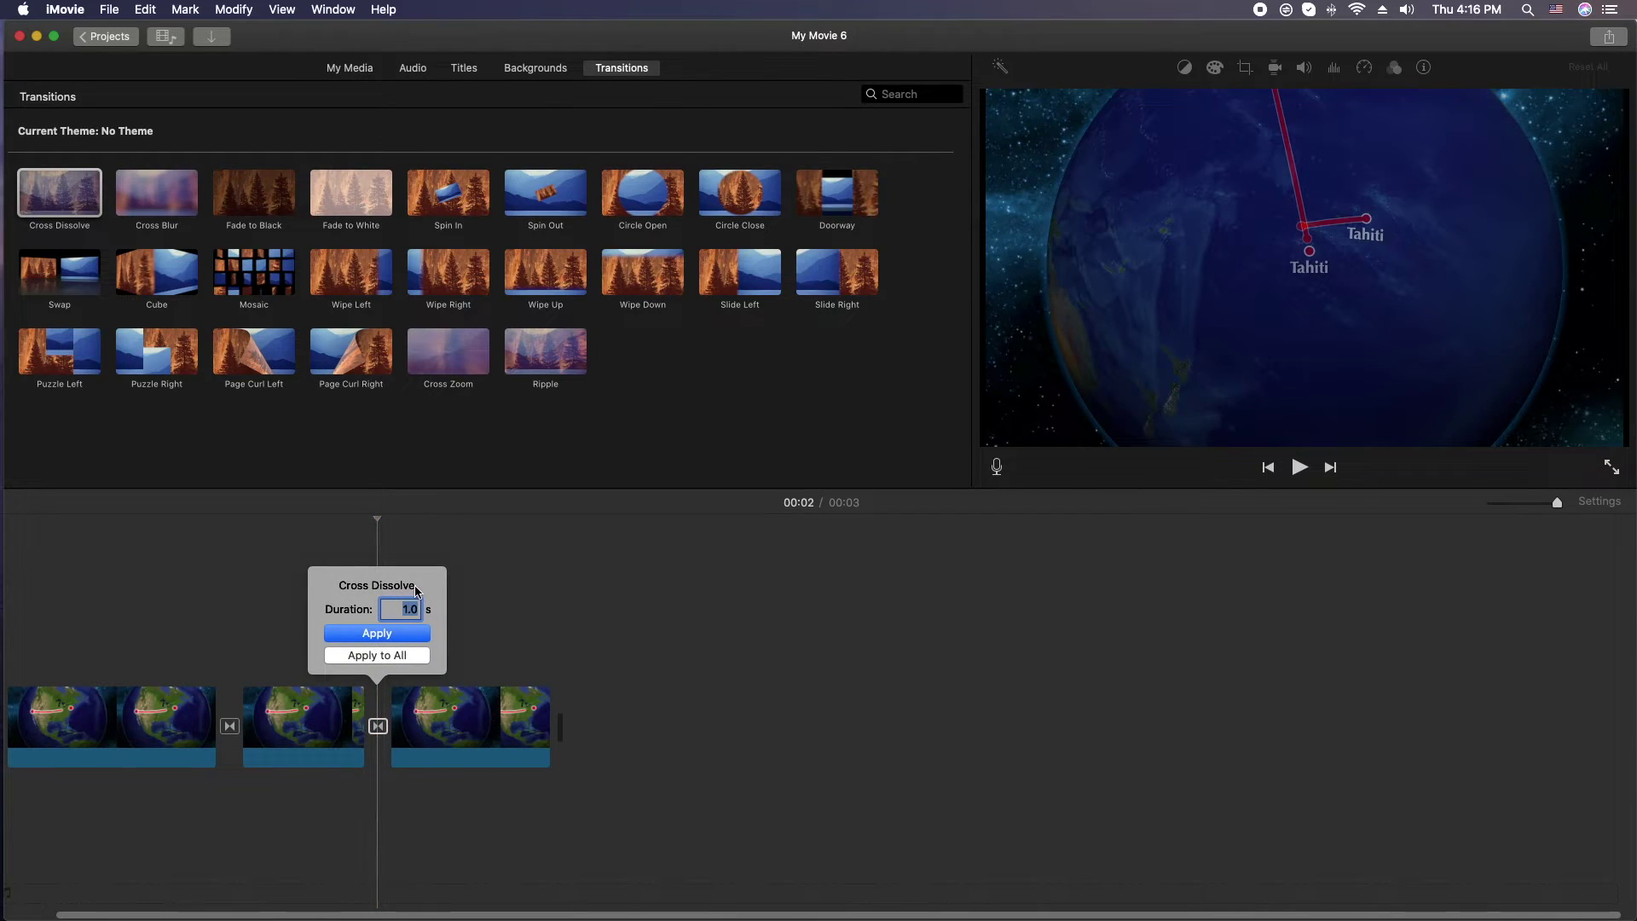
text(0.0)
click(383, 641)
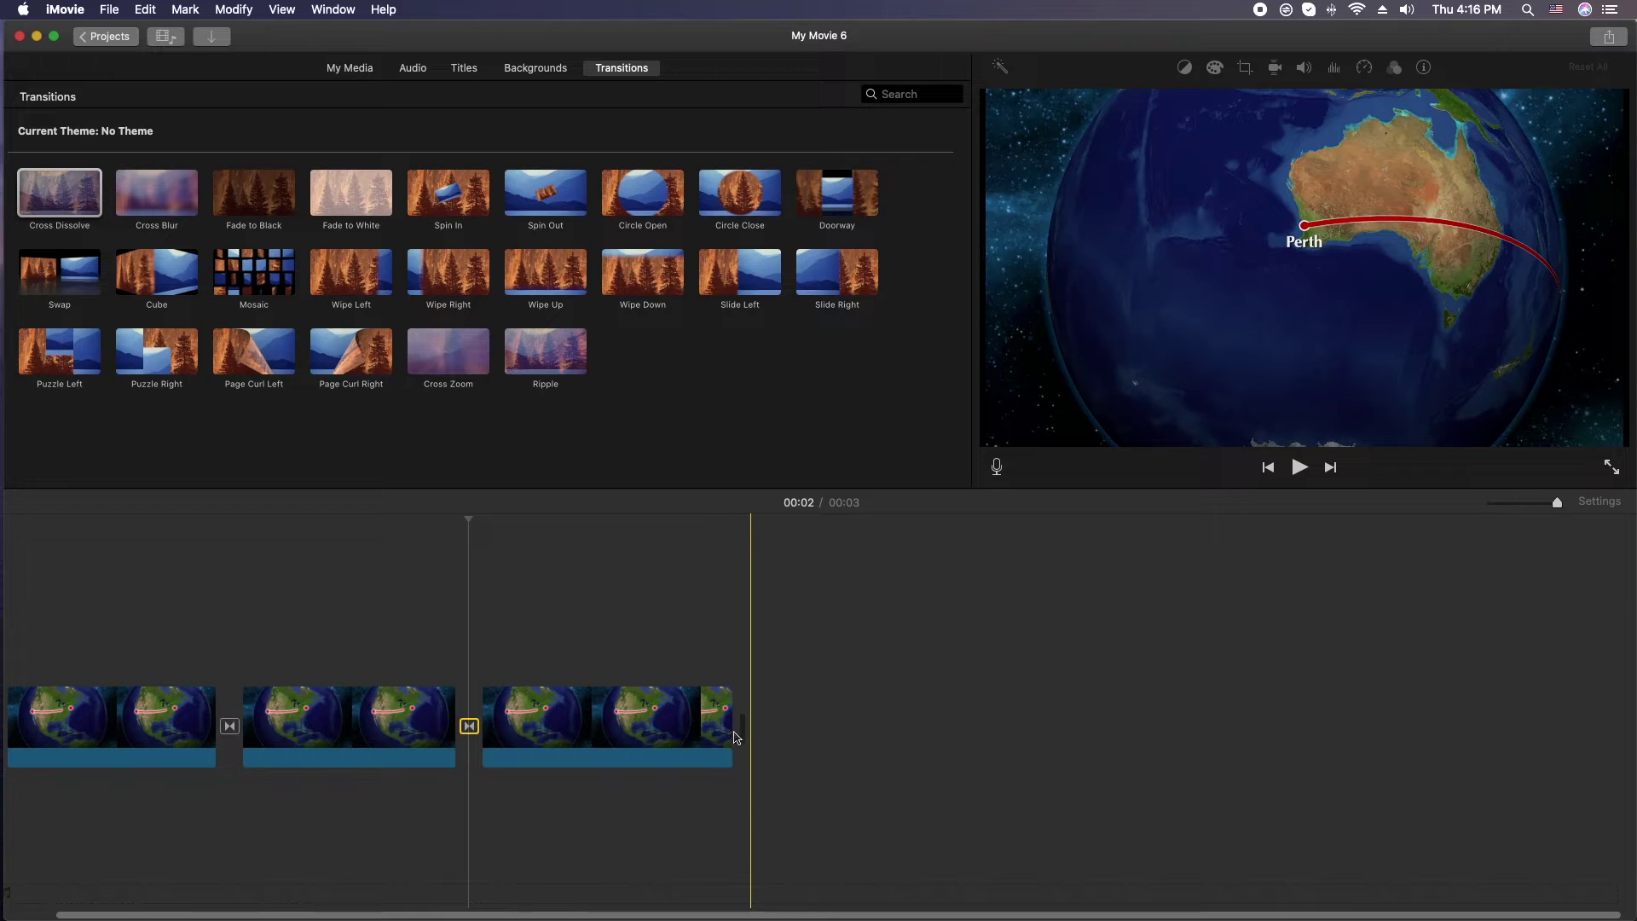
Trim the third globe clip and slightly extend the second and first so all three match in length, and play back the sequence
drag(734, 735, 694, 735)
click(384, 745)
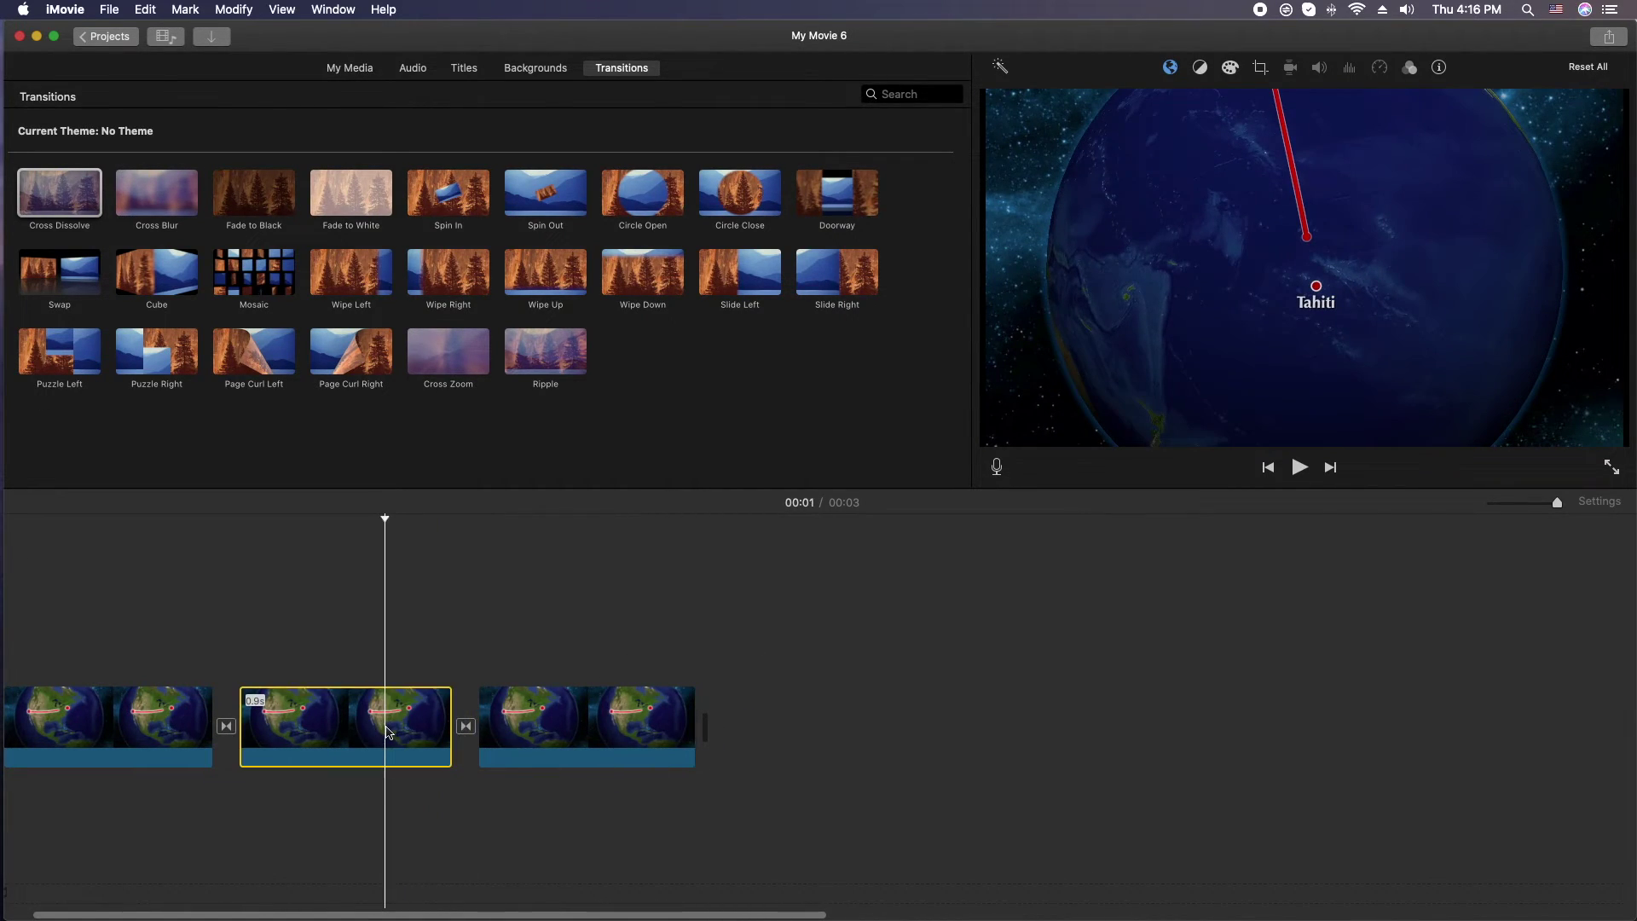
drag(452, 729, 457, 716)
click(116, 730)
drag(209, 708, 222, 707)
scroll(415, 908, left, 3)
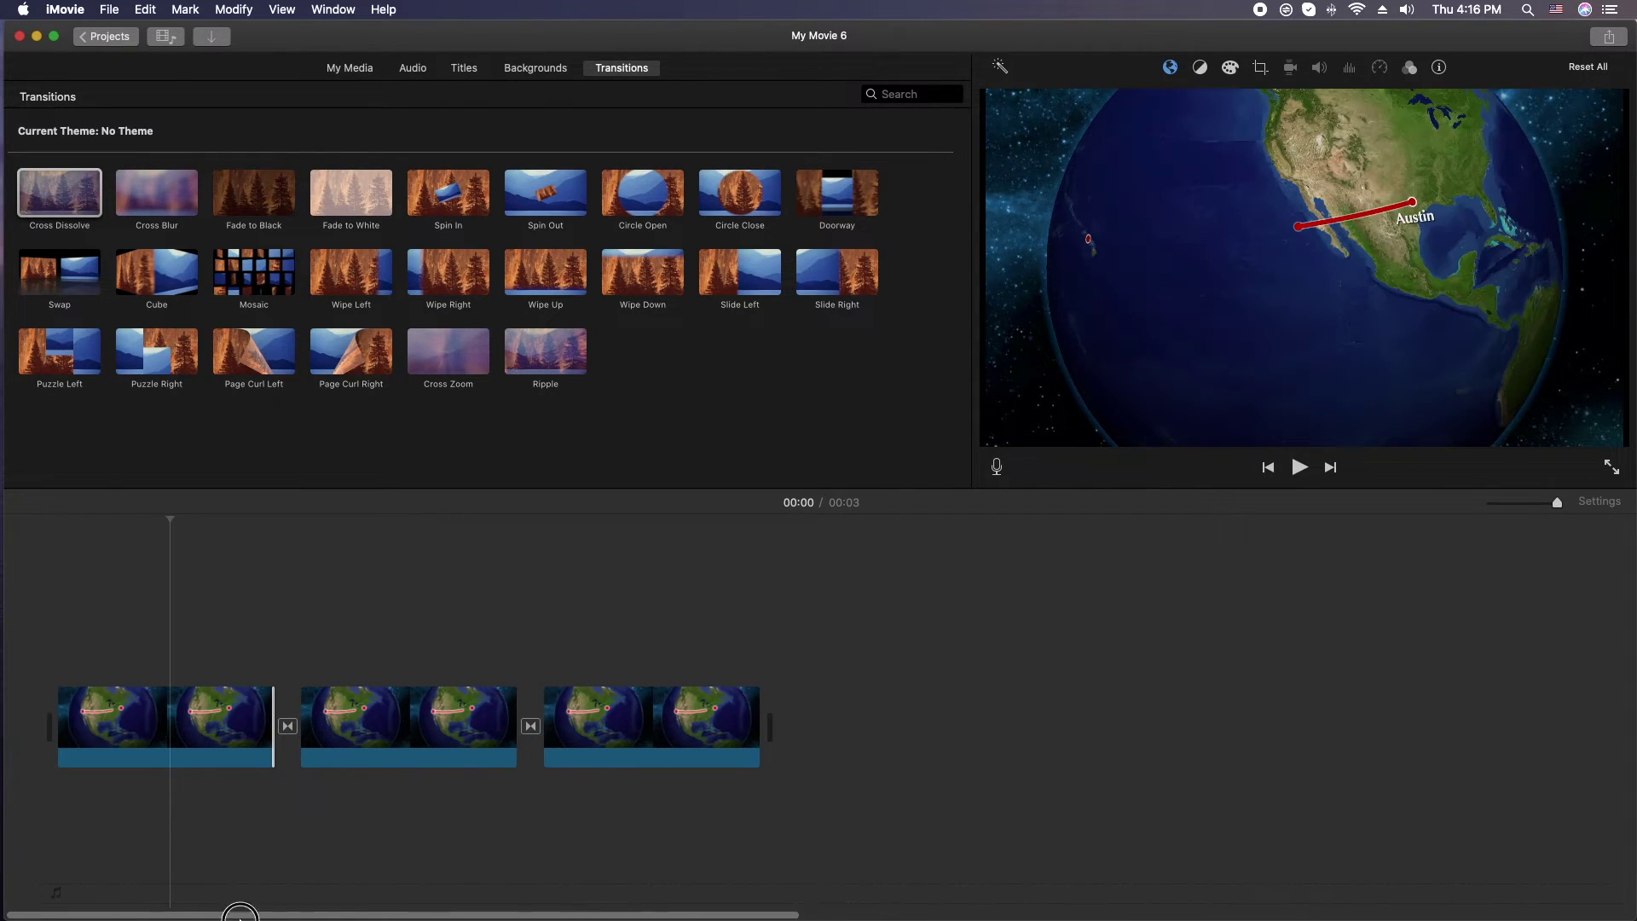
key(space)
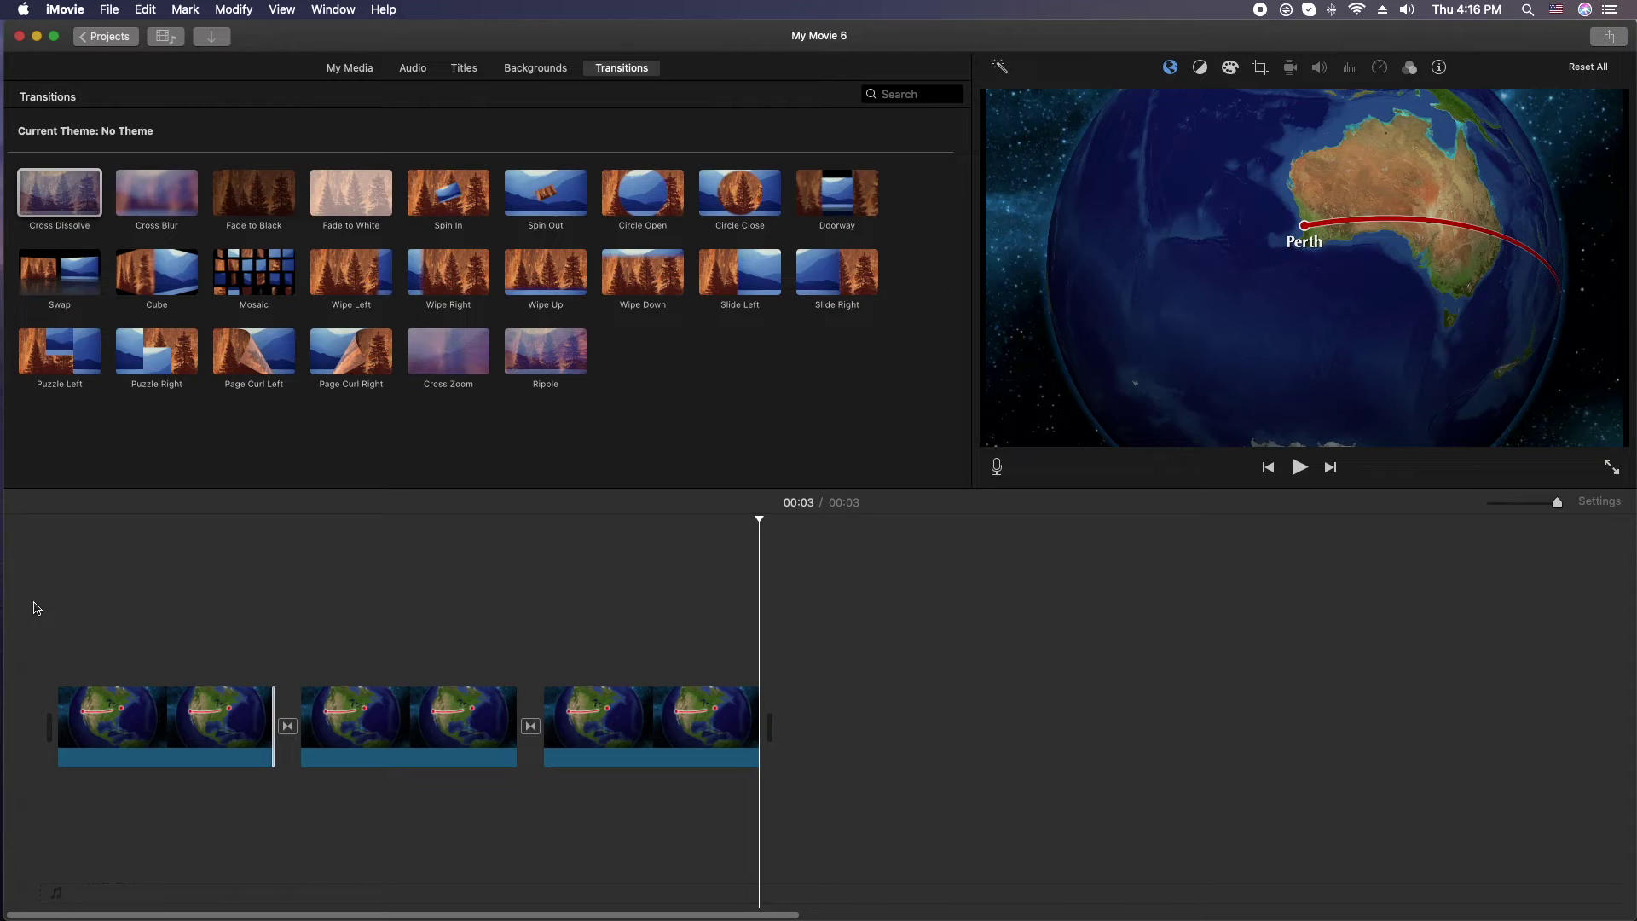
Search the sound effects library for "airplane" and play the globe sequence from its beginning
click(413, 70)
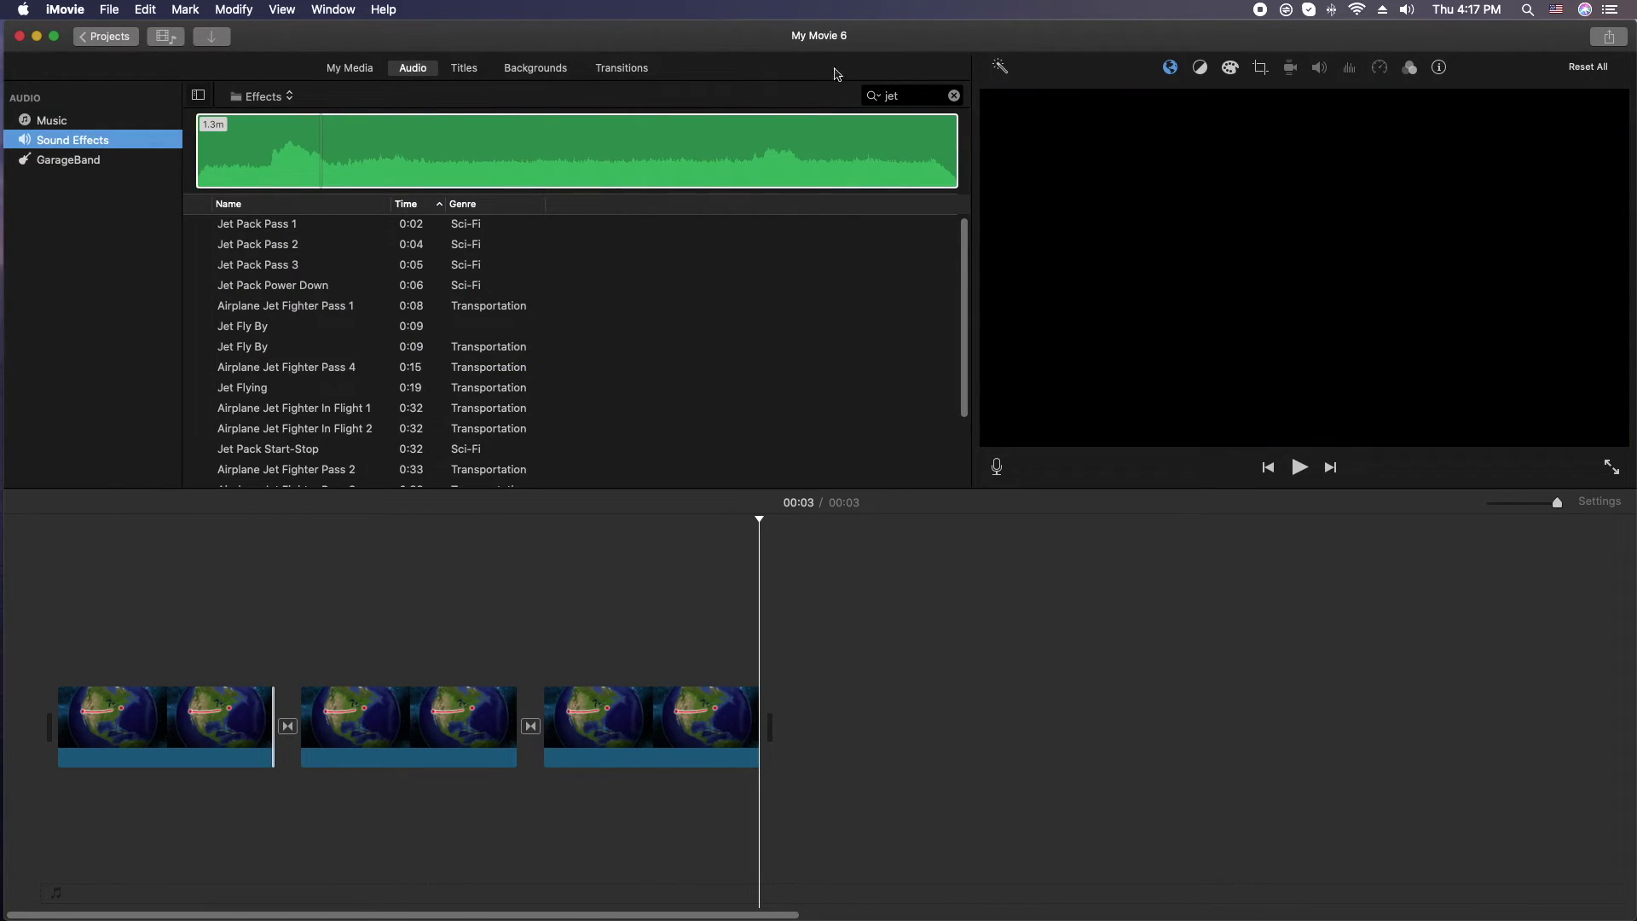
click(902, 93)
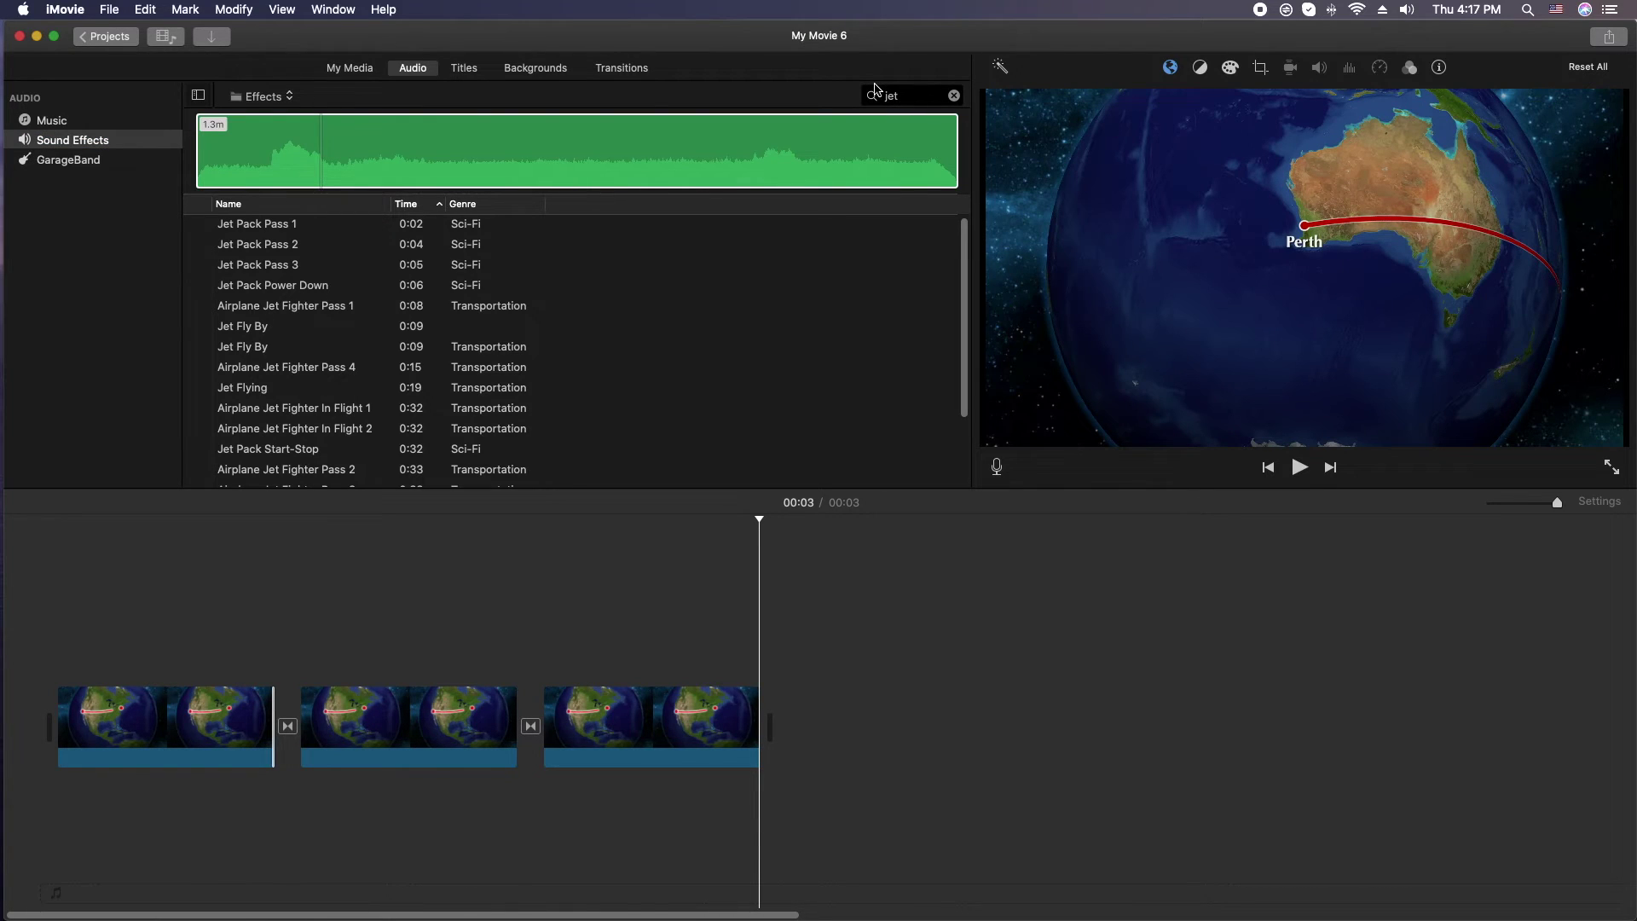
key(BackSpace)
key(BackSpace)
key(BackSpace)
text(airp)
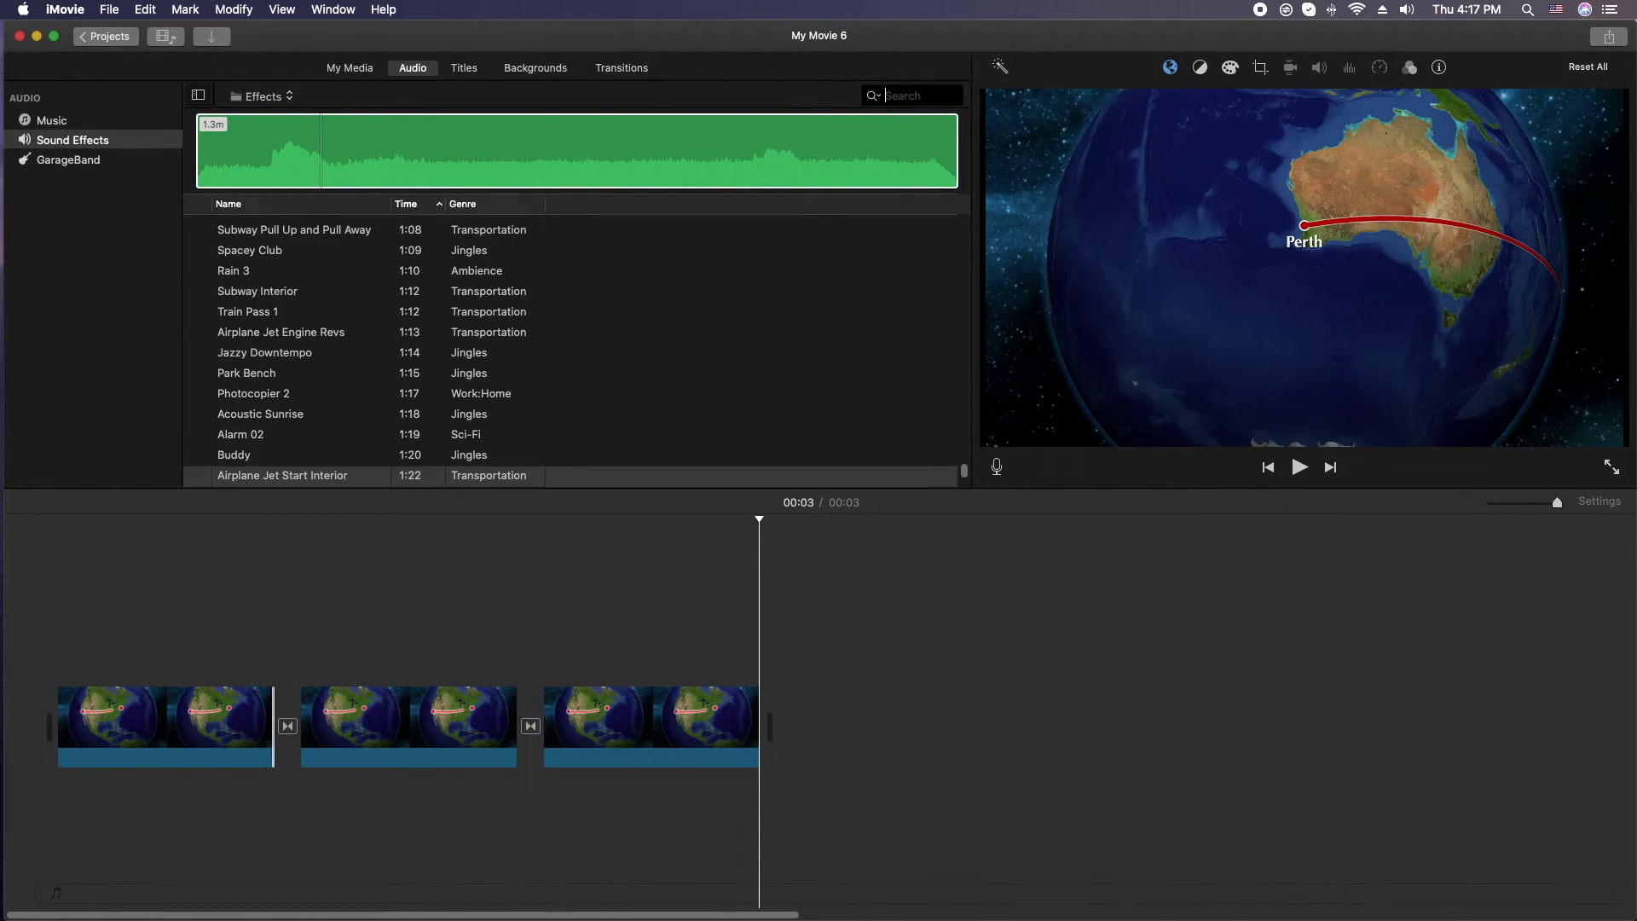
text(lane)
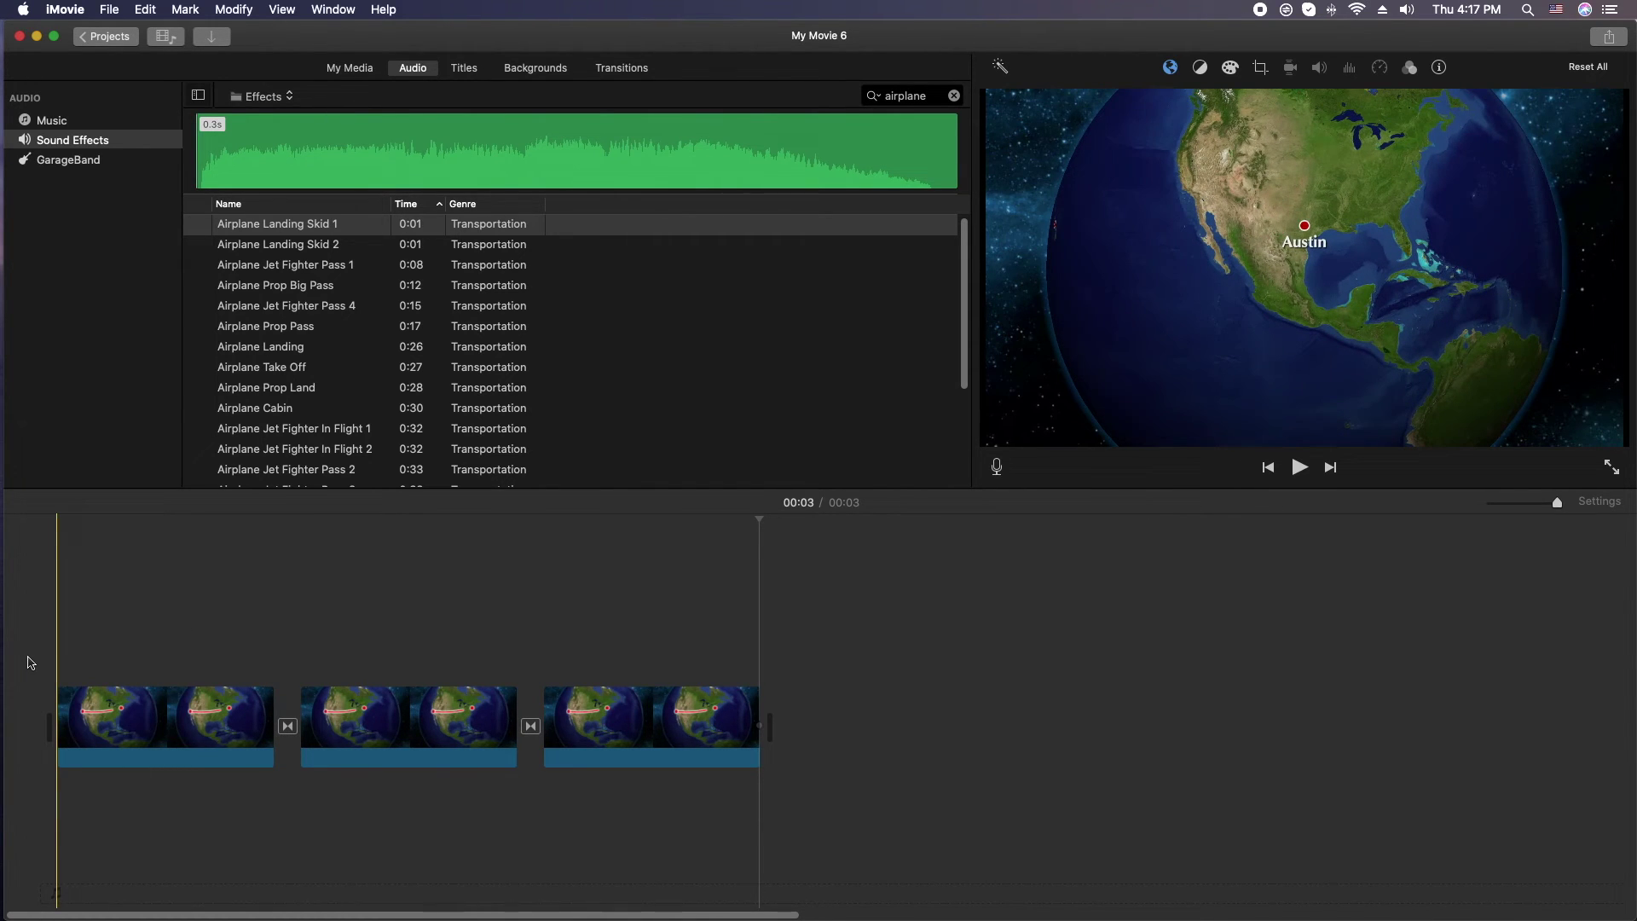
key(space)
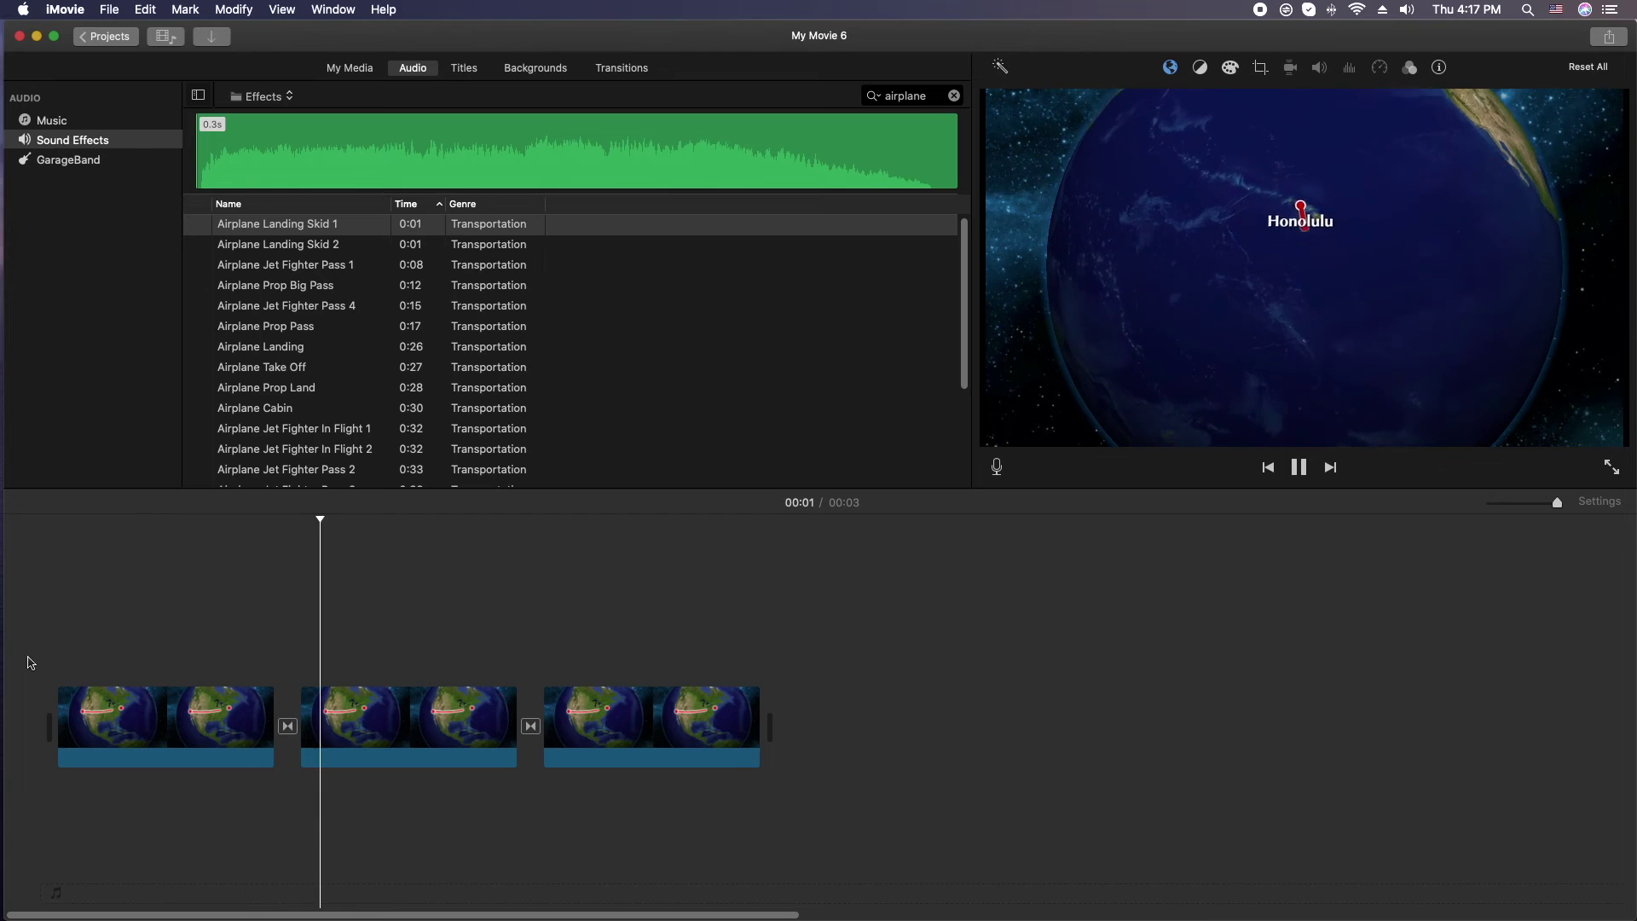